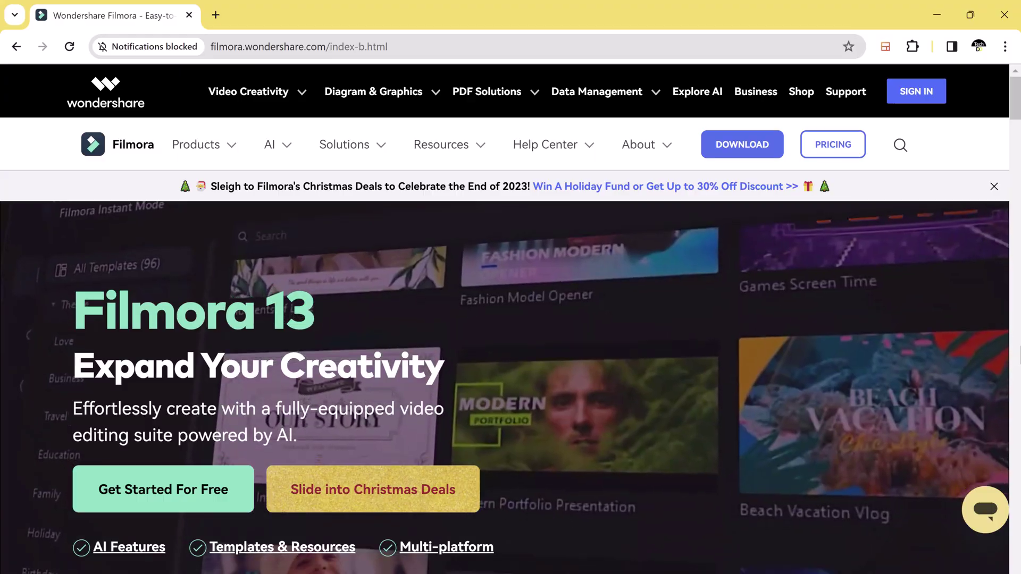
Step: Scroll through the hero section of the Filmora 13 homepage in Chrome
{"action": "scroll", "coordinate": [422, 326], "scroll_direction": "down", "scroll_amount": 3}
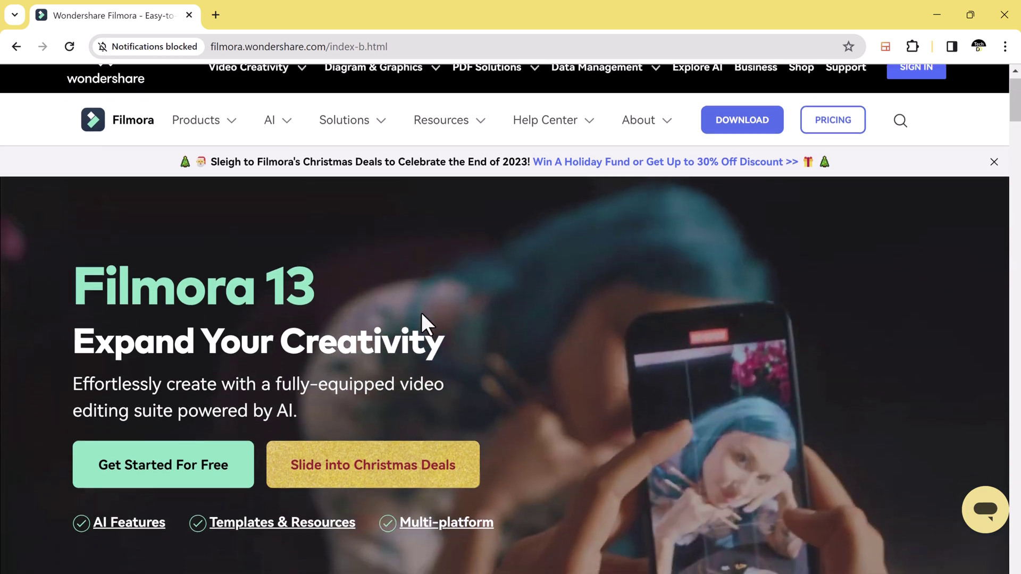
{"action": "scroll", "coordinate": [222, 234], "scroll_direction": "up", "scroll_amount": 1}
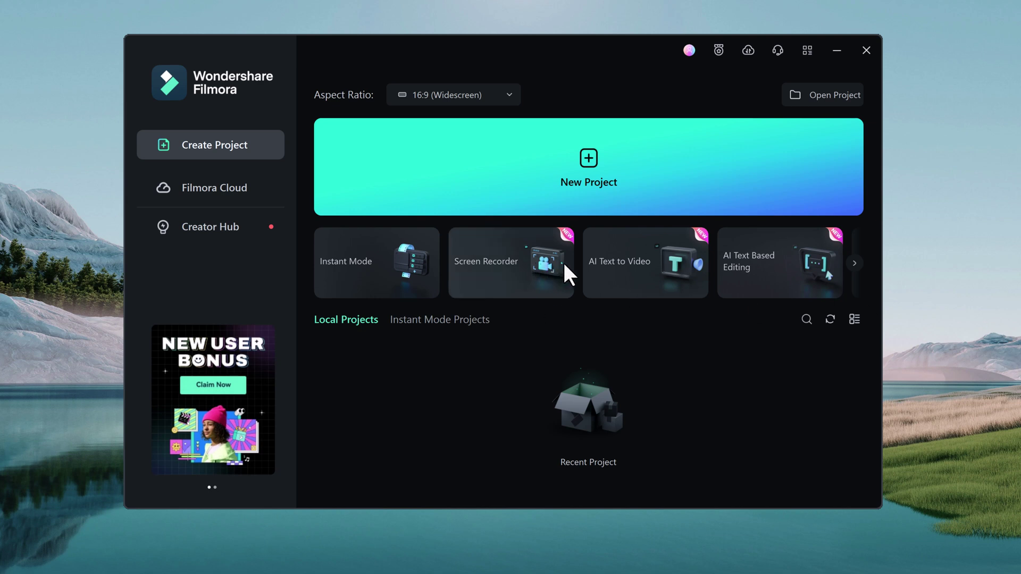
Step: Start a new blank project and show the AI Music tool in the Audio library
{"action": "left_click", "coordinate": [854, 263]}
{"action": "left_click", "coordinate": [321, 261]}
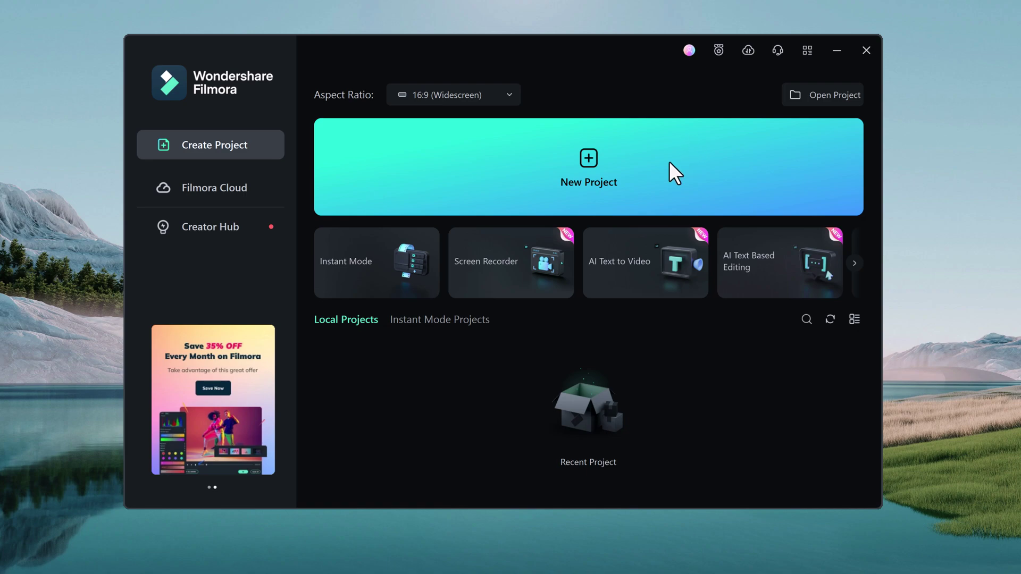
{"action": "left_click", "coordinate": [638, 172]}
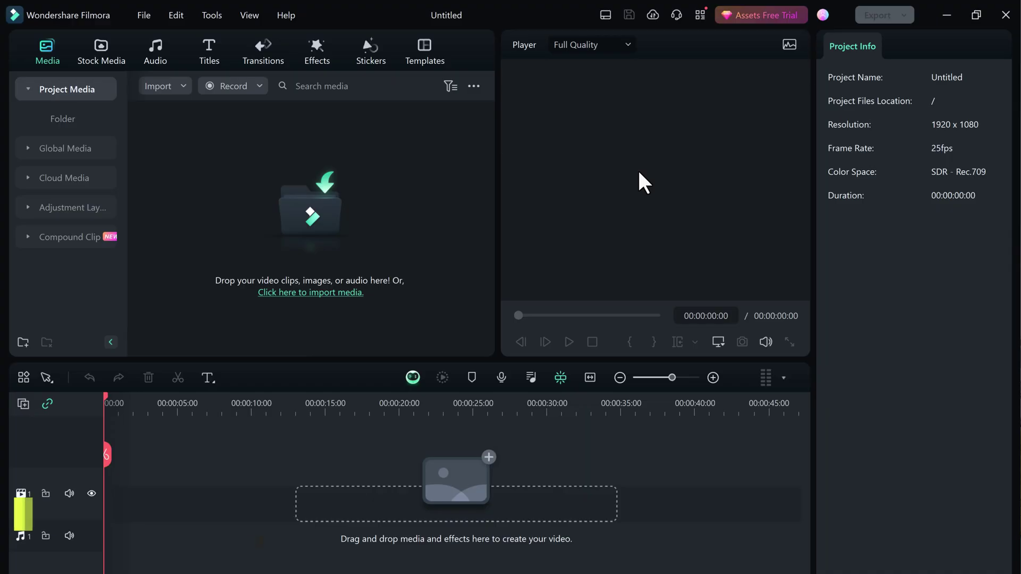
{"action": "left_click", "coordinate": [158, 53]}
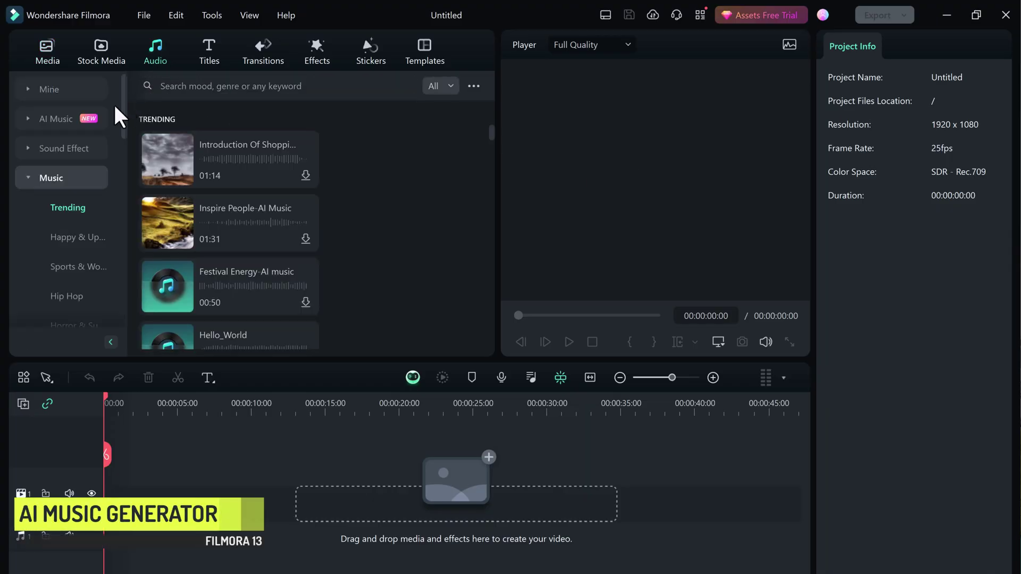
{"action": "left_click", "coordinate": [78, 118]}
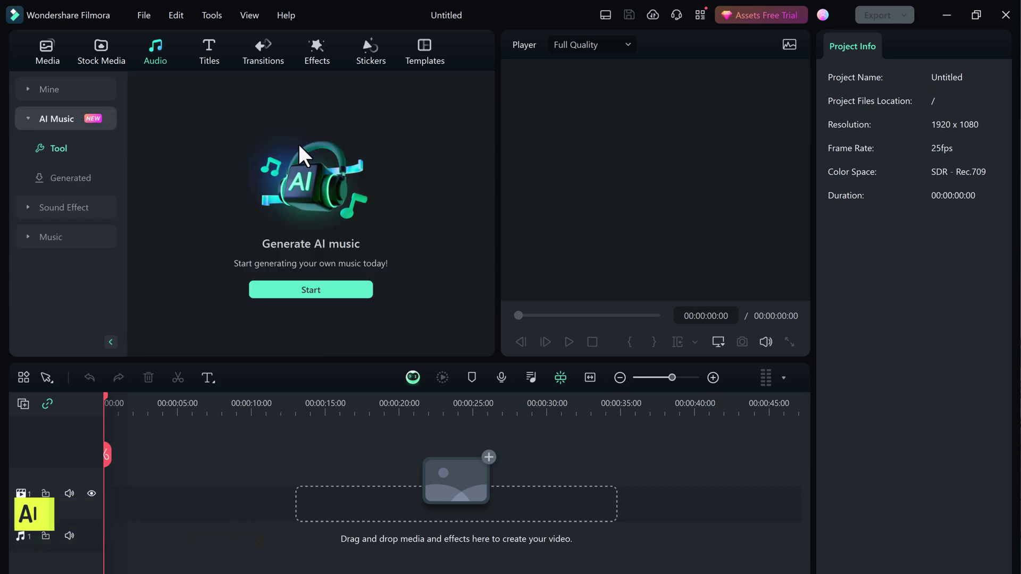
Step: Generate three Exciting-mood AI music tracks with a duration of about 01:18
{"action": "left_click", "coordinate": [342, 291]}
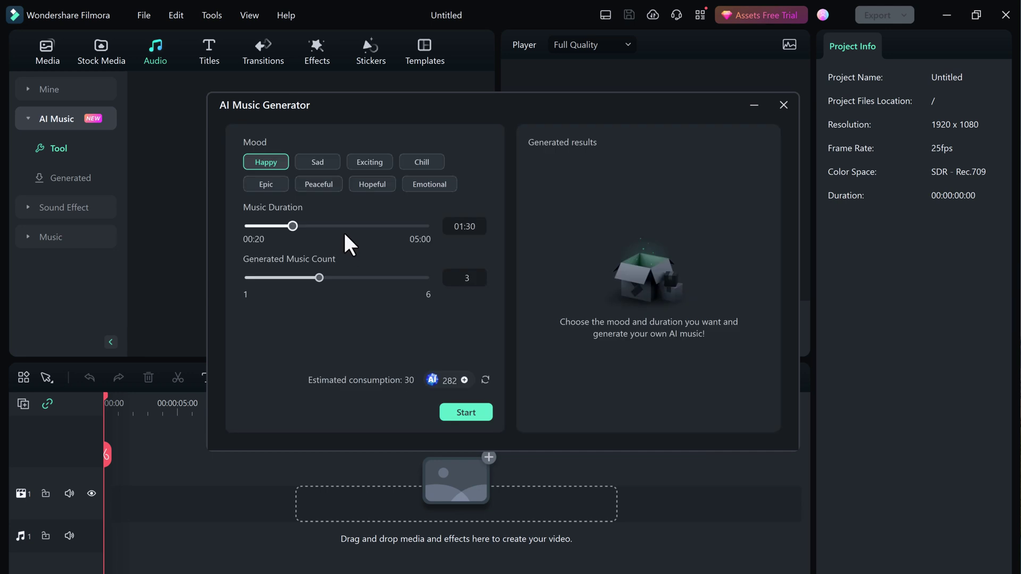
{"action": "left_click", "coordinate": [326, 162]}
{"action": "left_click", "coordinate": [370, 162]}
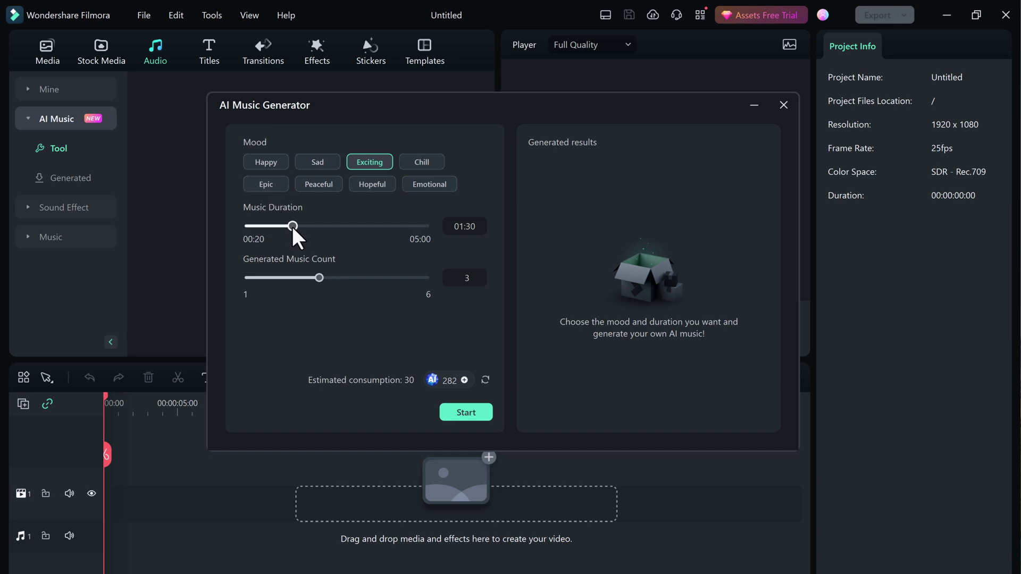
{"action": "left_click_drag", "start_coordinate": [292, 227], "coordinate": [285, 225]}
{"action": "left_click", "coordinate": [328, 277]}
{"action": "left_click", "coordinate": [450, 408]}
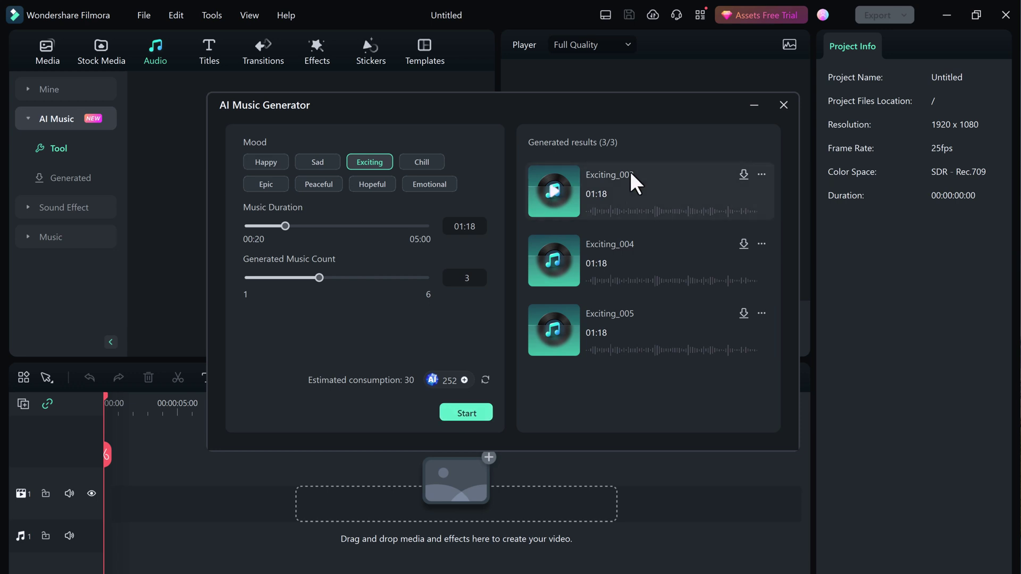
Step: Preview Exciting_003, 004 and 005, then download Exciting_005 and add it to the timeline
{"action": "left_click", "coordinate": [557, 192]}
{"action": "left_click", "coordinate": [559, 263]}
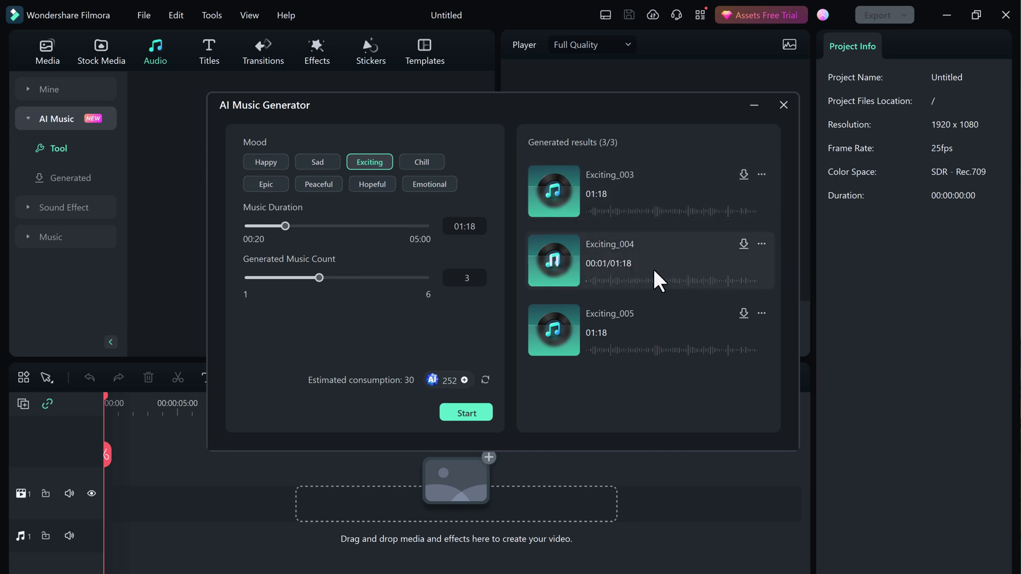
{"action": "left_click", "coordinate": [548, 330]}
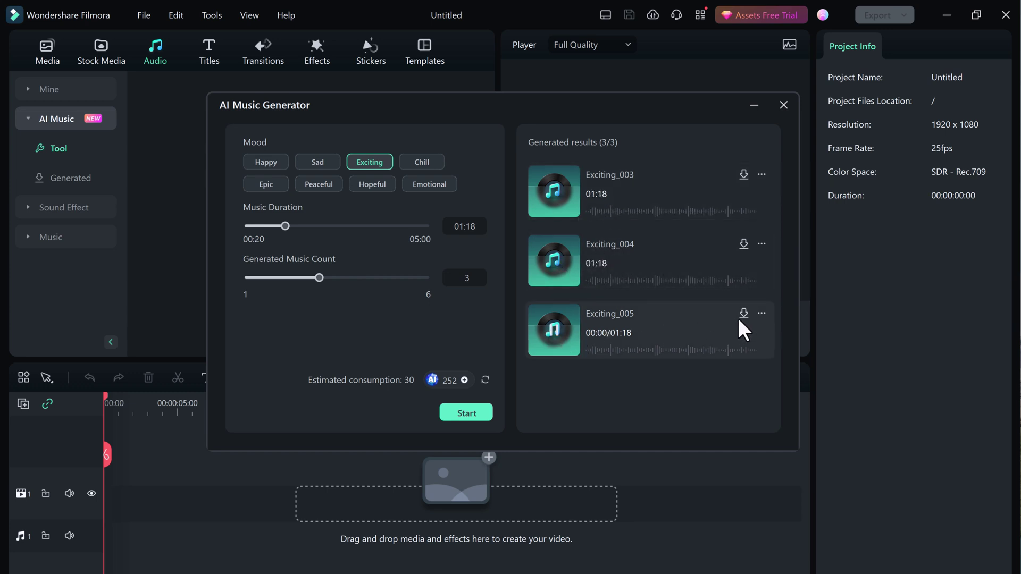
{"action": "left_click", "coordinate": [744, 313]}
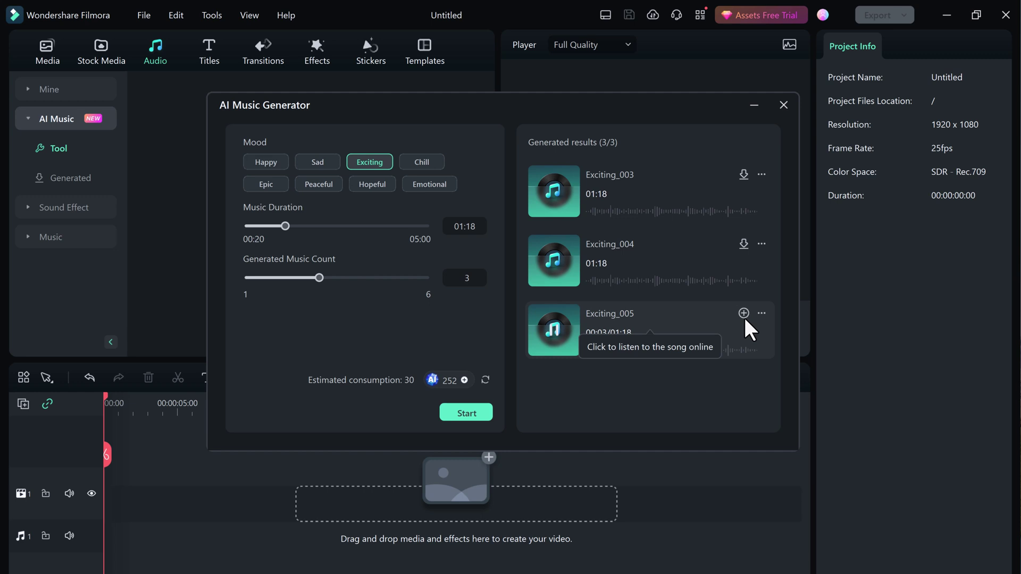
{"action": "left_click", "coordinate": [743, 313]}
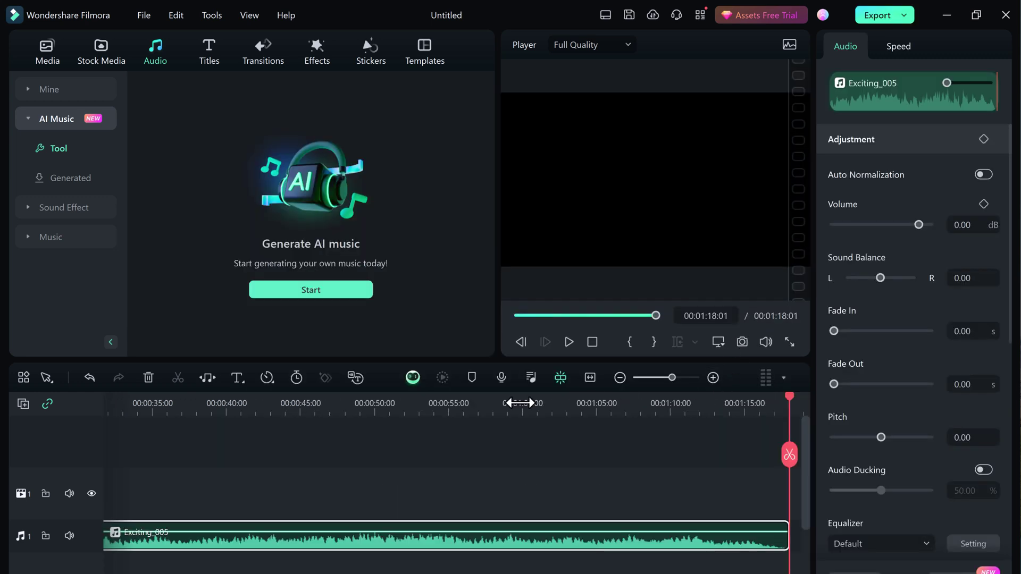
Step: Move the playhead back to around 00:00:27 and switch to the Stock Media favourites
{"action": "left_click_drag", "start_coordinate": [385, 403], "coordinate": [397, 452]}
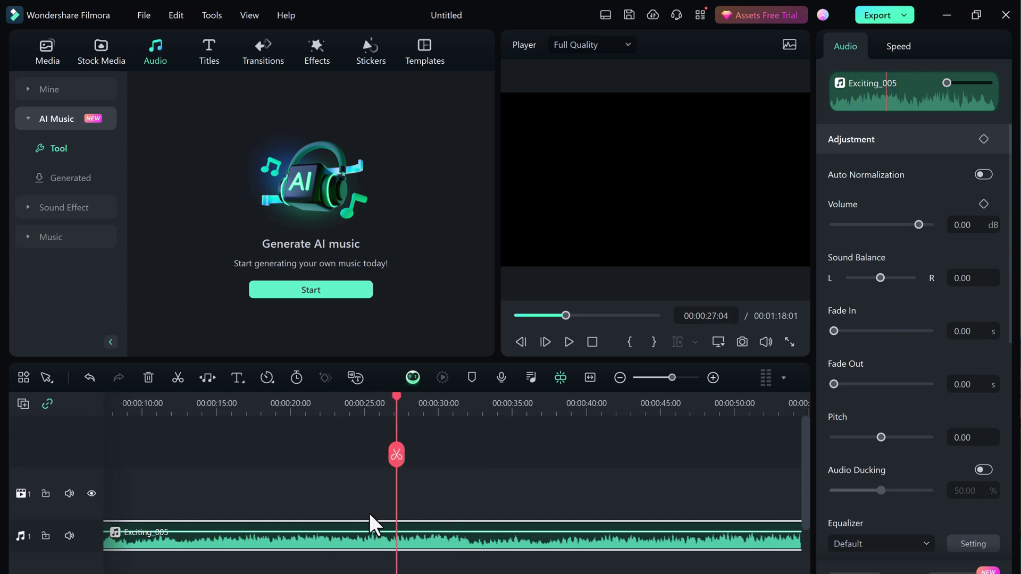
{"action": "key", "text": "alt+2"}
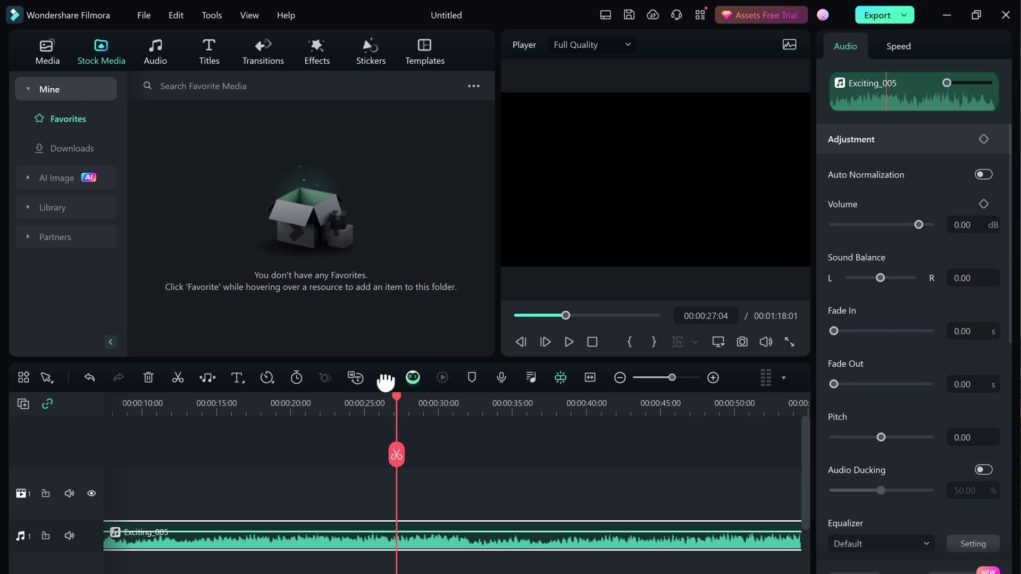
Step: Ask Filmora Copilot 'Help me to create a beautiful image'
{"action": "left_click", "coordinate": [413, 378]}
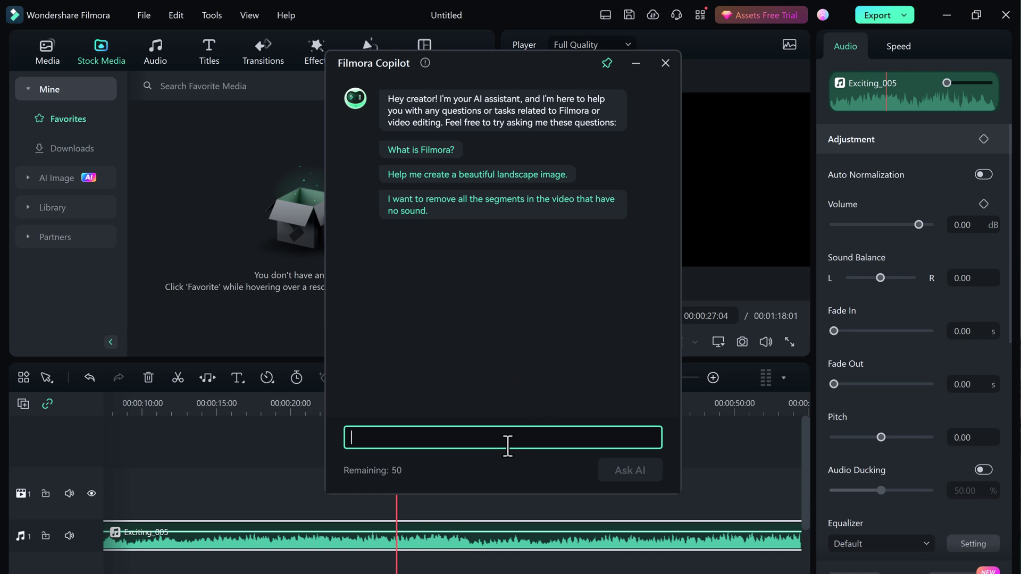
{"action": "type", "text": "Hel"}
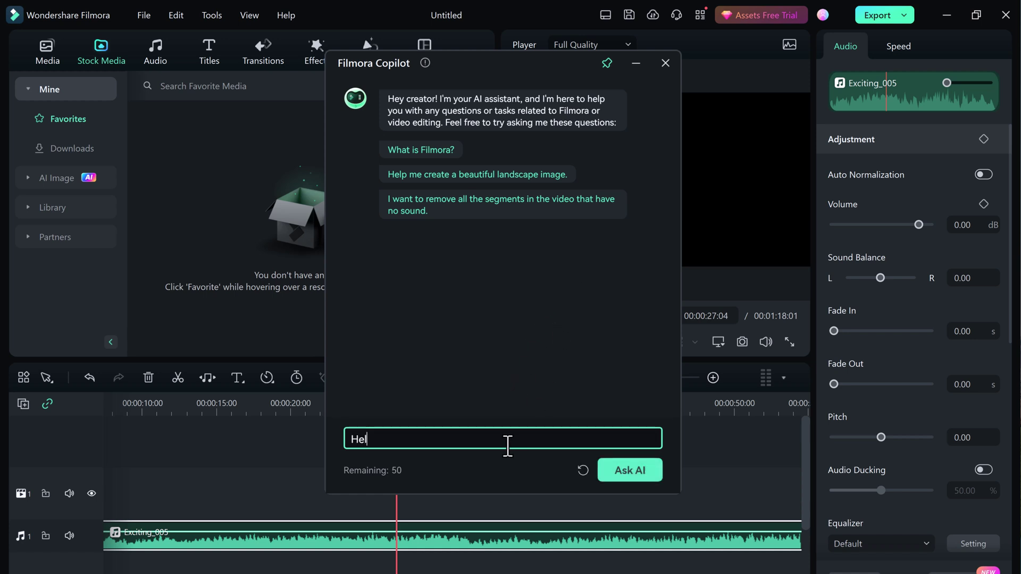
{"action": "type", "text": "p me to create a beaut"}
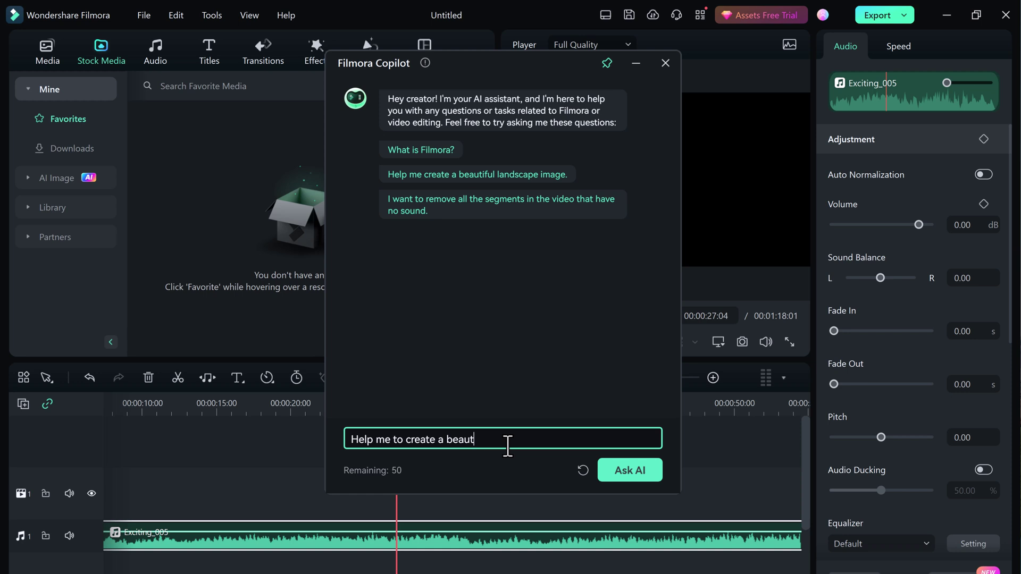
{"action": "type", "text": "iful image"}
{"action": "left_click", "coordinate": [652, 478]}
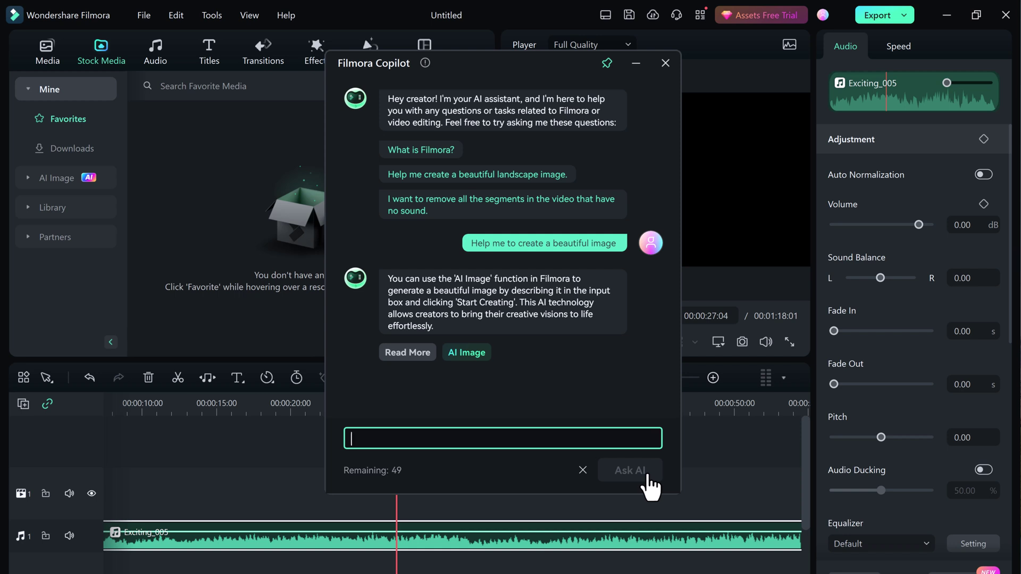
Step: Generate AI images from the description 'A lake with a snow'
{"action": "left_click", "coordinate": [468, 352]}
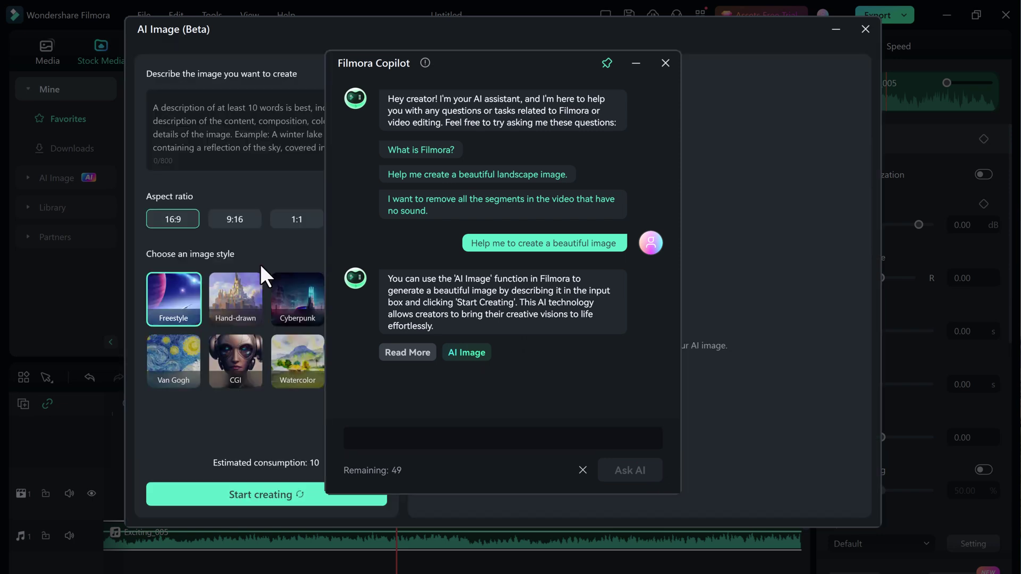
{"action": "left_click", "coordinate": [312, 113]}
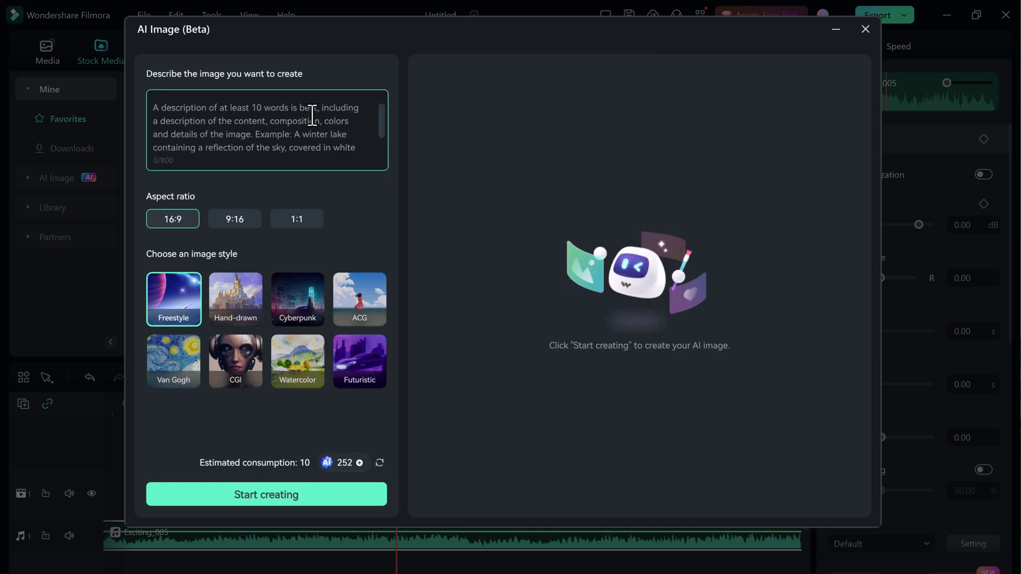
{"action": "type", "text": "A lake with a snow"}
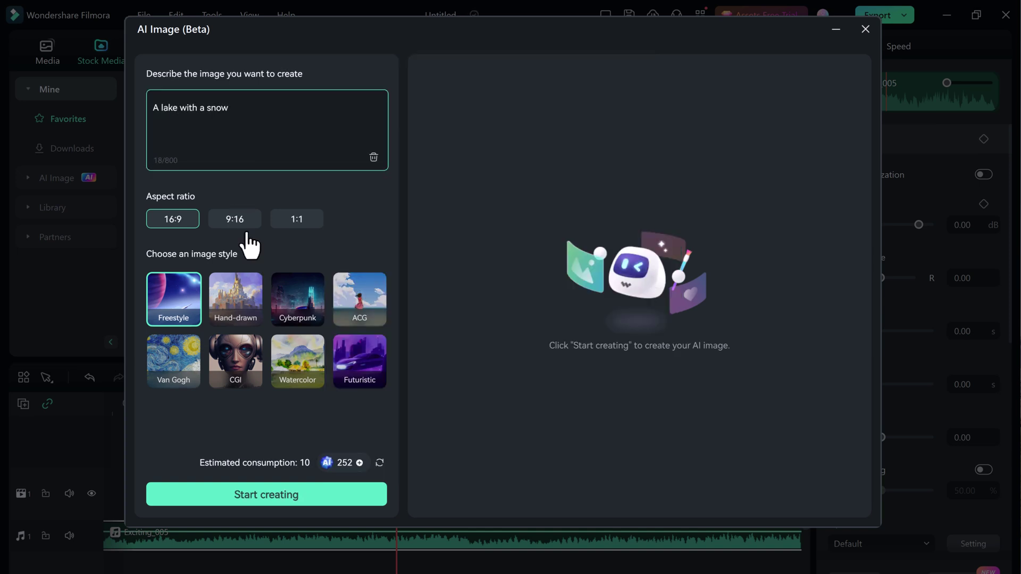
{"action": "left_click", "coordinate": [299, 504]}
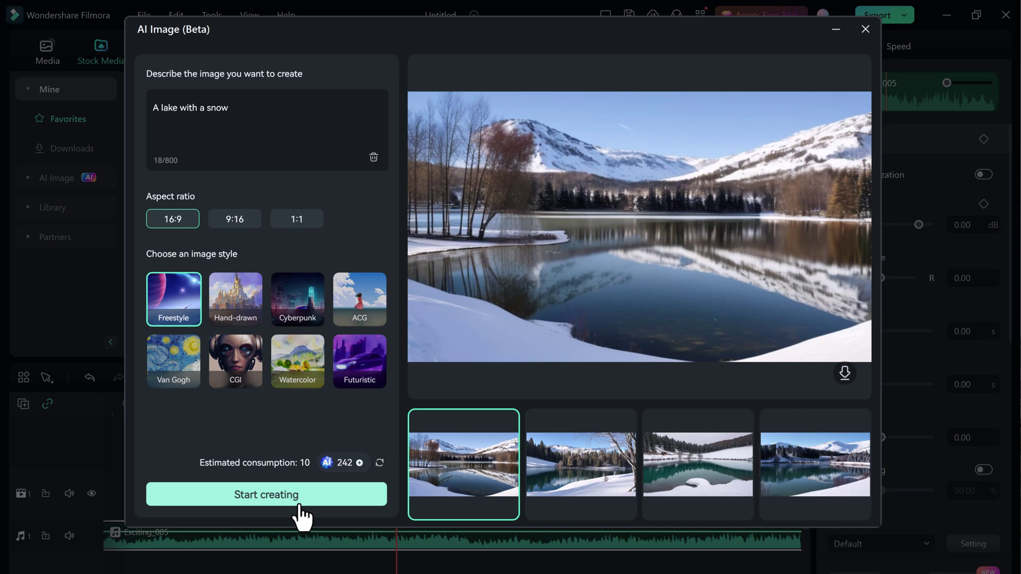
Step: Preview the generated lake images and extend the fourth image clip to the timeline start
{"action": "left_click", "coordinate": [563, 468]}
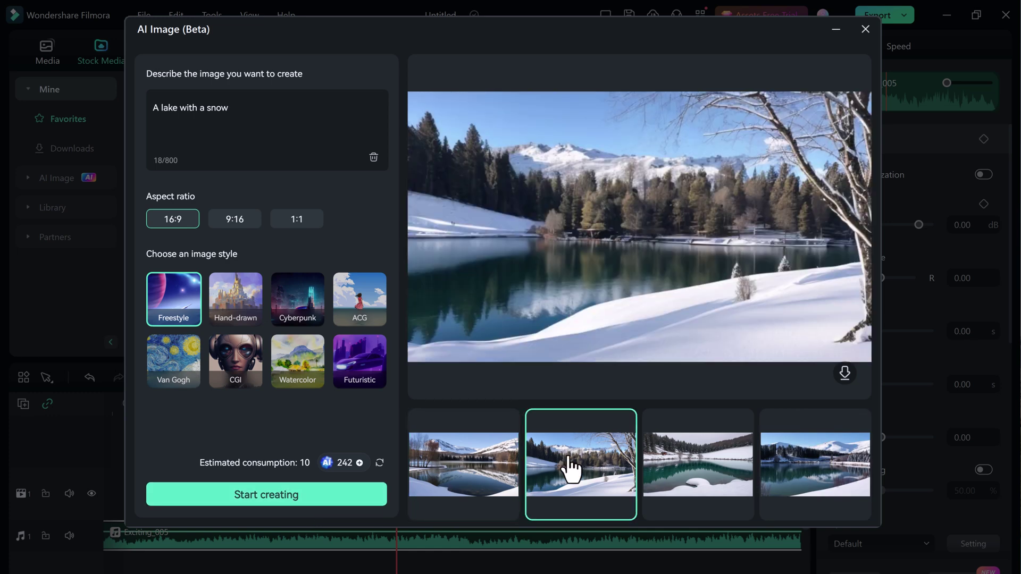
{"action": "left_click", "coordinate": [674, 480]}
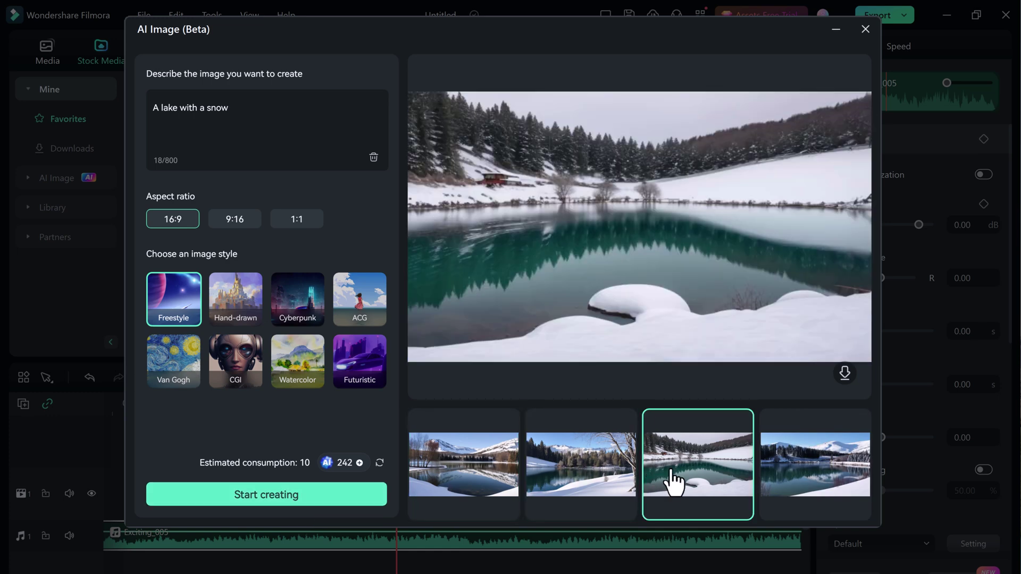
{"action": "left_click", "coordinate": [775, 493]}
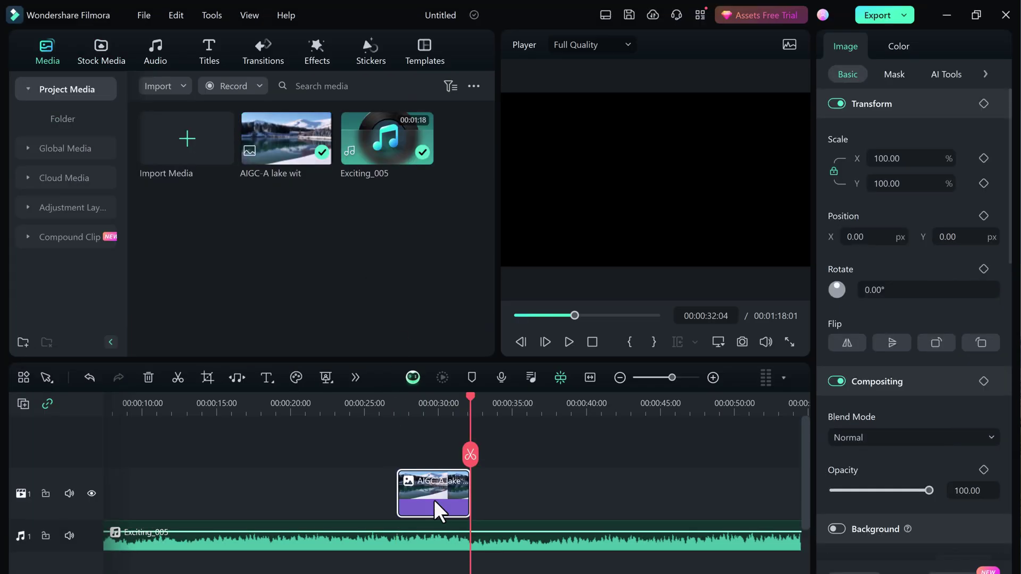
{"action": "left_click_drag", "start_coordinate": [400, 494], "coordinate": [2, 471]}
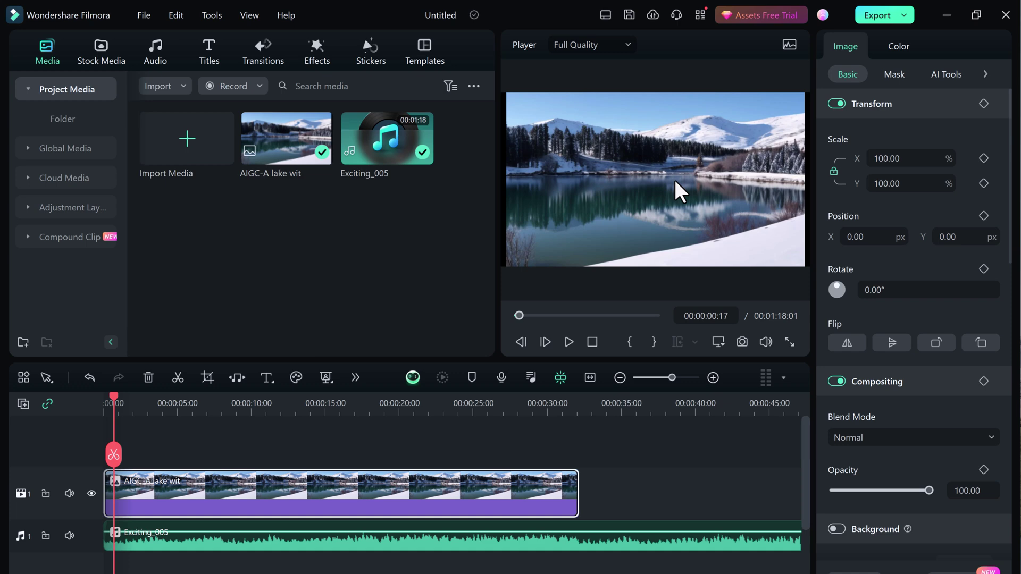
Step: Ask Copilot 'how to find a transition'
{"action": "left_click", "coordinate": [96, 47]}
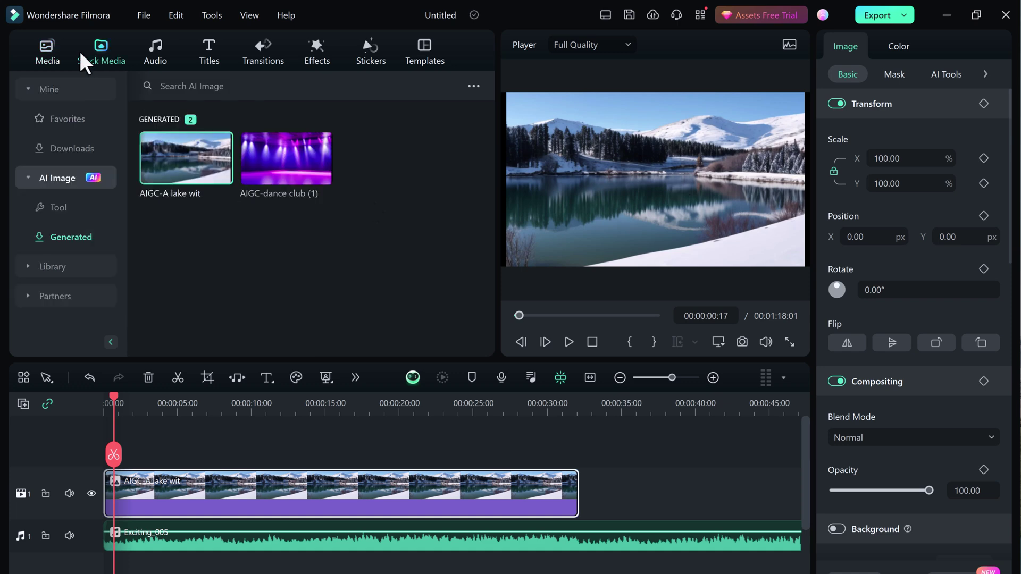
{"action": "left_click", "coordinate": [47, 51]}
{"action": "left_click", "coordinate": [412, 378]}
{"action": "left_click", "coordinate": [468, 439]}
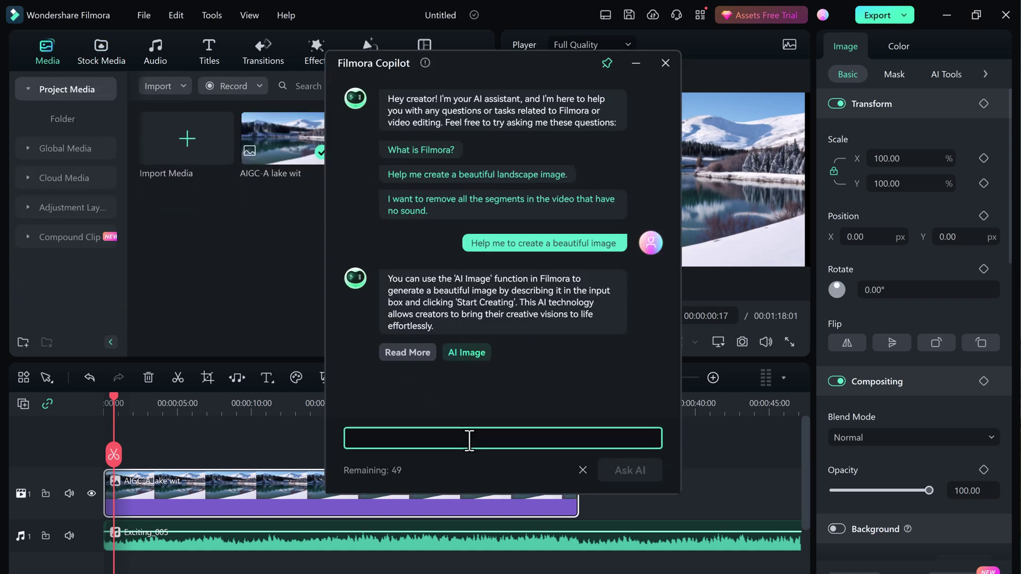
{"action": "type", "text": "how to find a transition"}
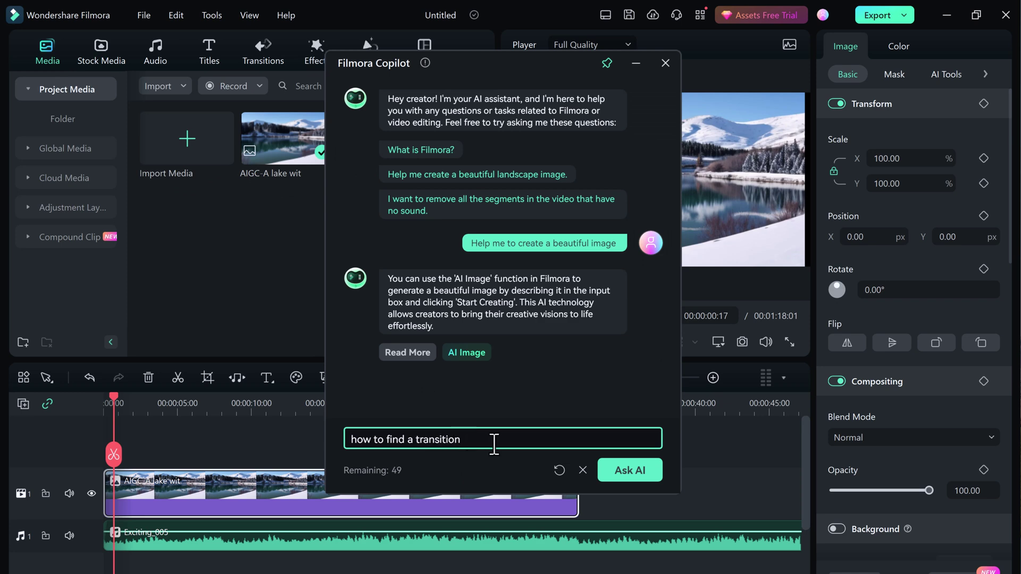
{"action": "left_click", "coordinate": [627, 472]}
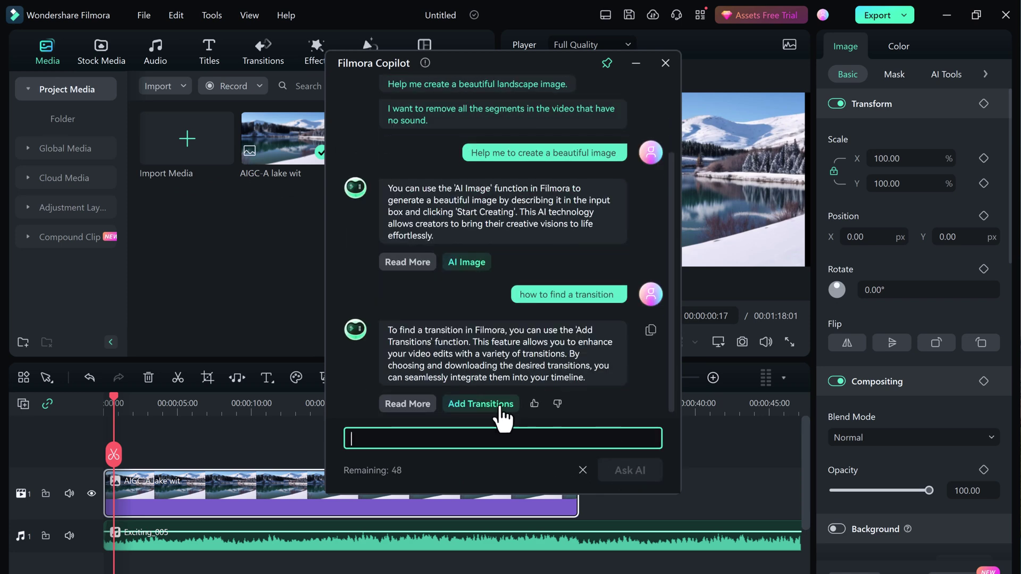
Step: Download the suggested Flashlight Effect transition, clear the chat, and start AI Text to Video
{"action": "left_click", "coordinate": [492, 412]}
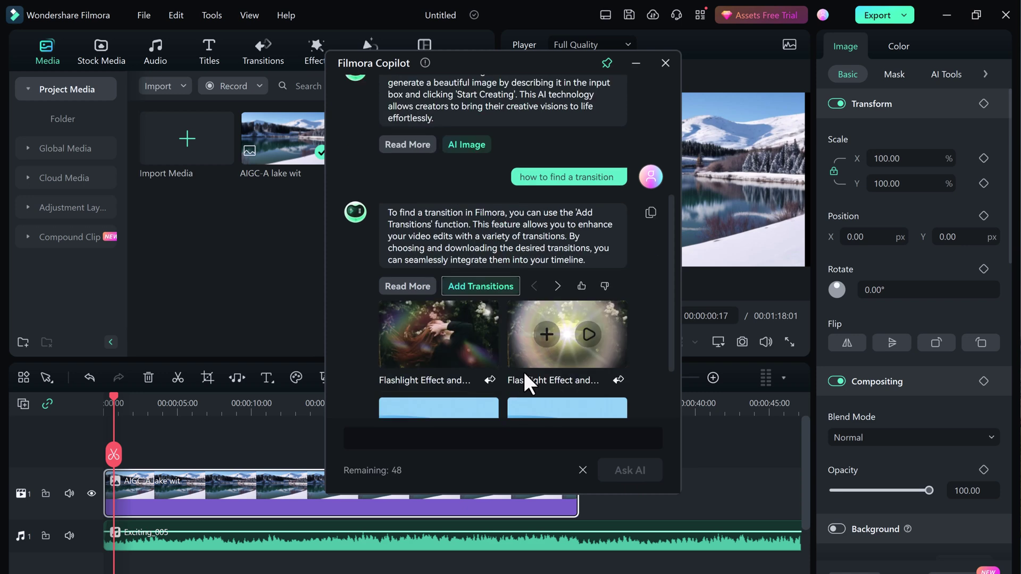
{"action": "mouse_move", "coordinate": [429, 292]}
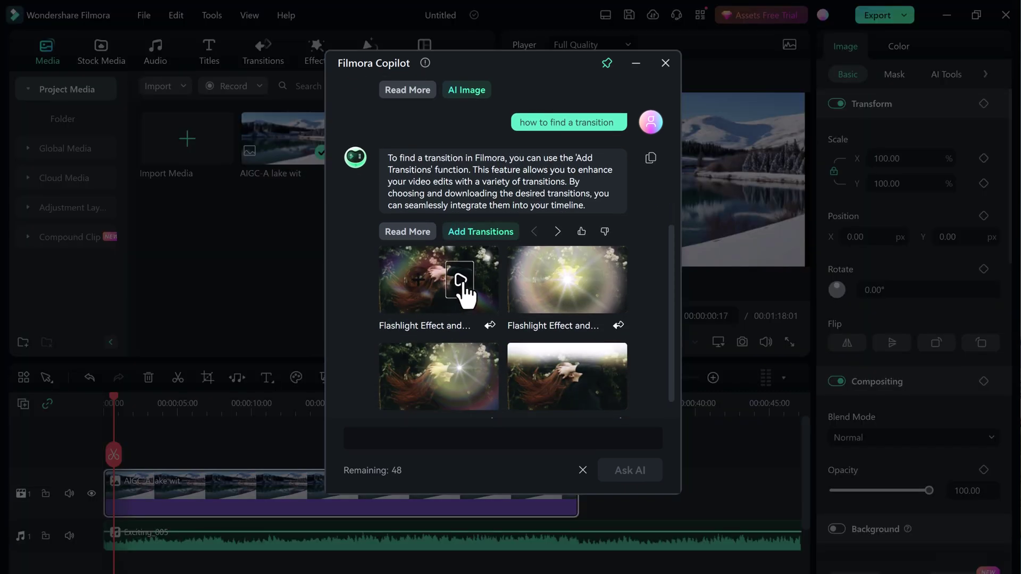
{"action": "left_click", "coordinate": [461, 281]}
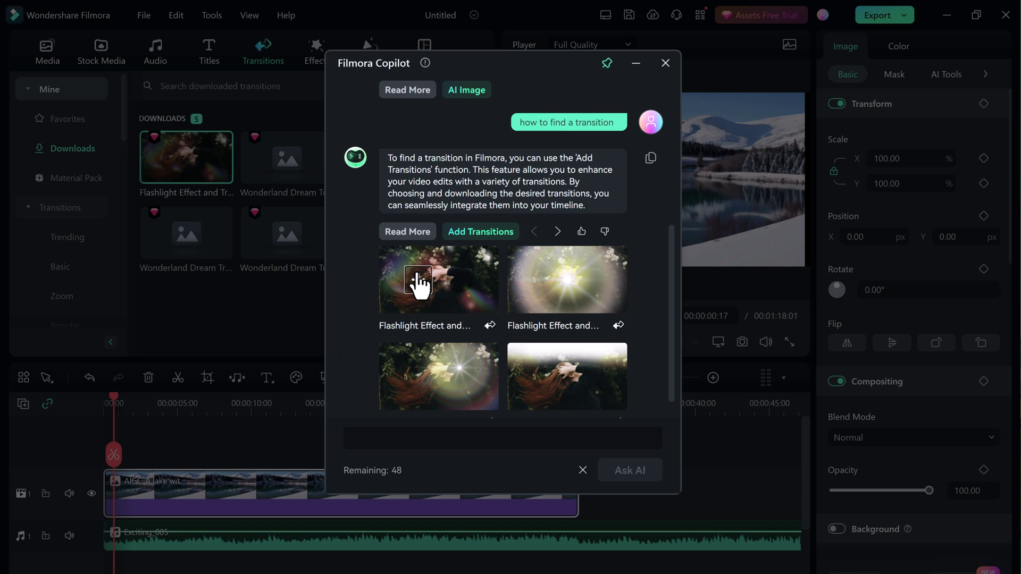
{"action": "left_click", "coordinate": [583, 470]}
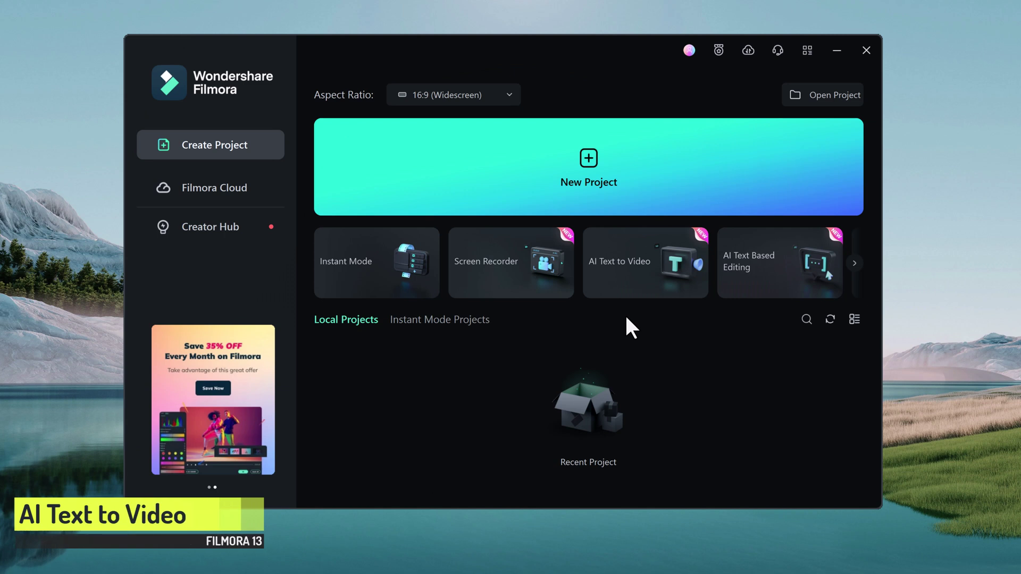
{"action": "left_click", "coordinate": [686, 287]}
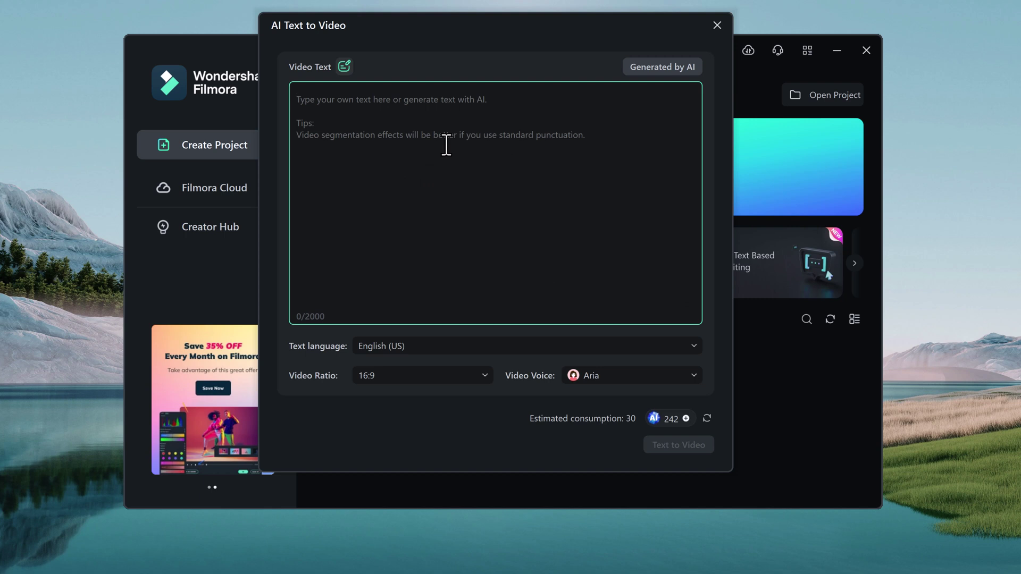
Step: Request an Informative/explanatory AI article titled 'How to use AI to make more money' with AI-tool detail
{"action": "left_click", "coordinate": [665, 64]}
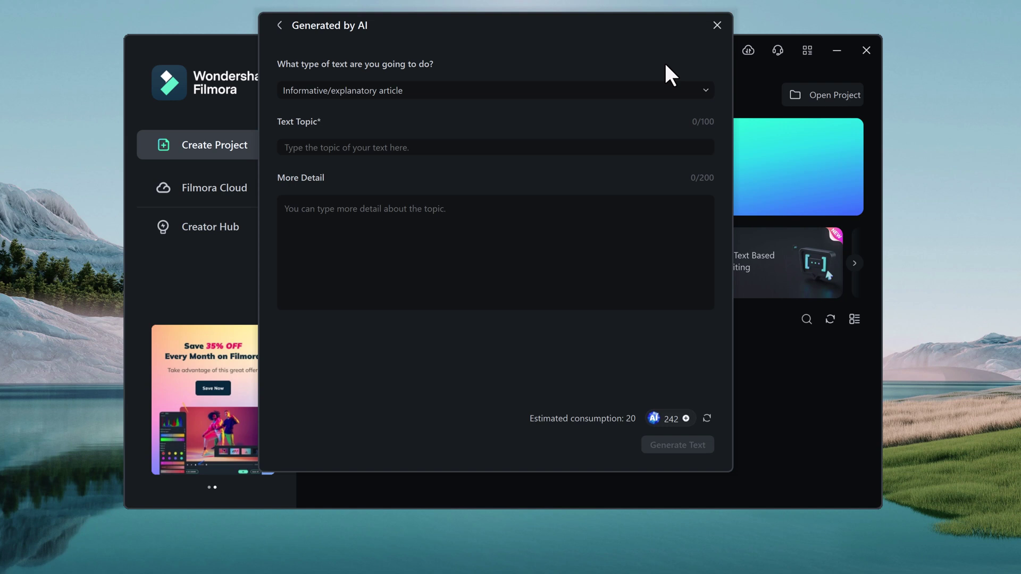
{"action": "left_click", "coordinate": [559, 91]}
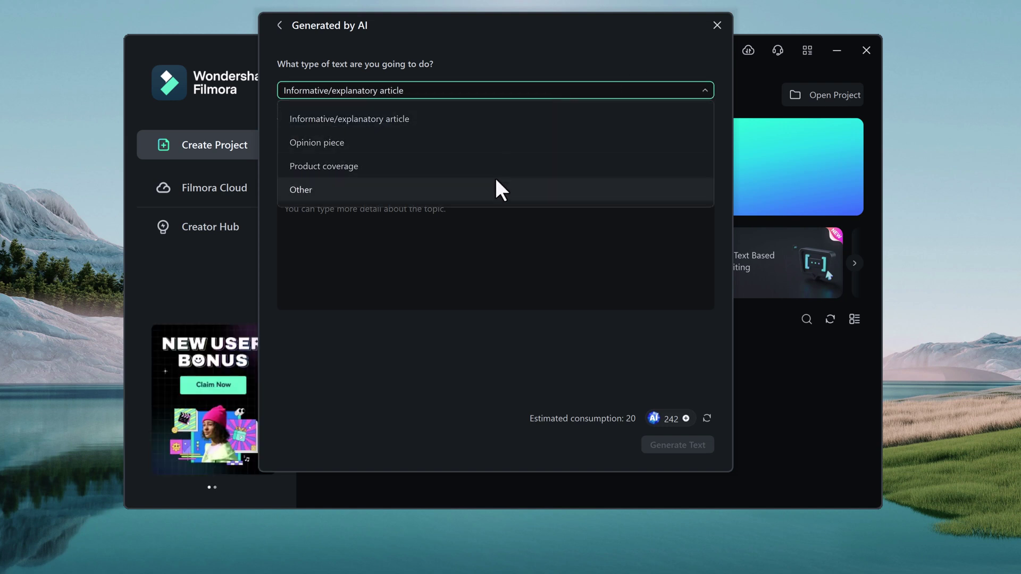
{"action": "left_click", "coordinate": [492, 115]}
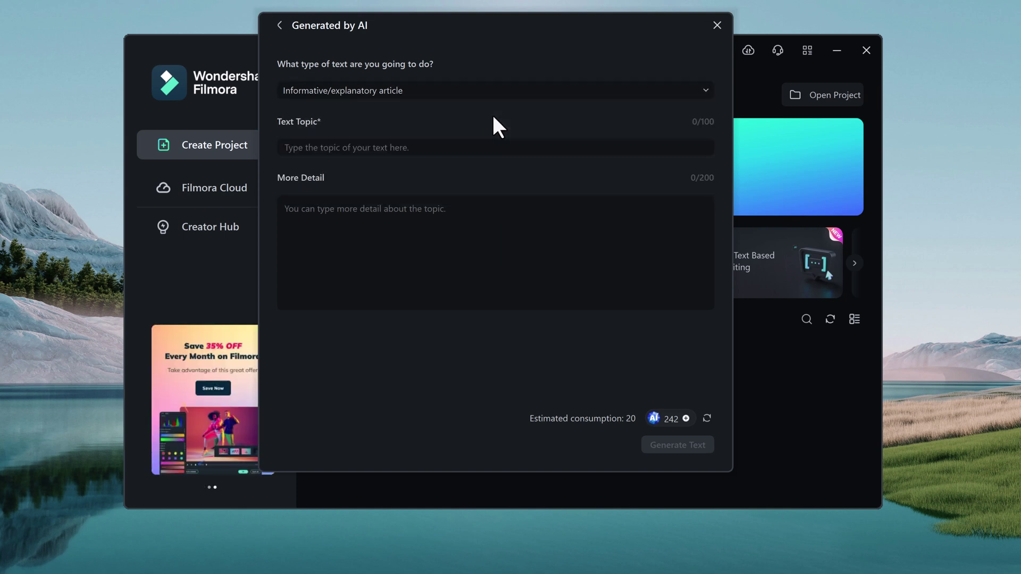
{"action": "left_click", "coordinate": [454, 148]}
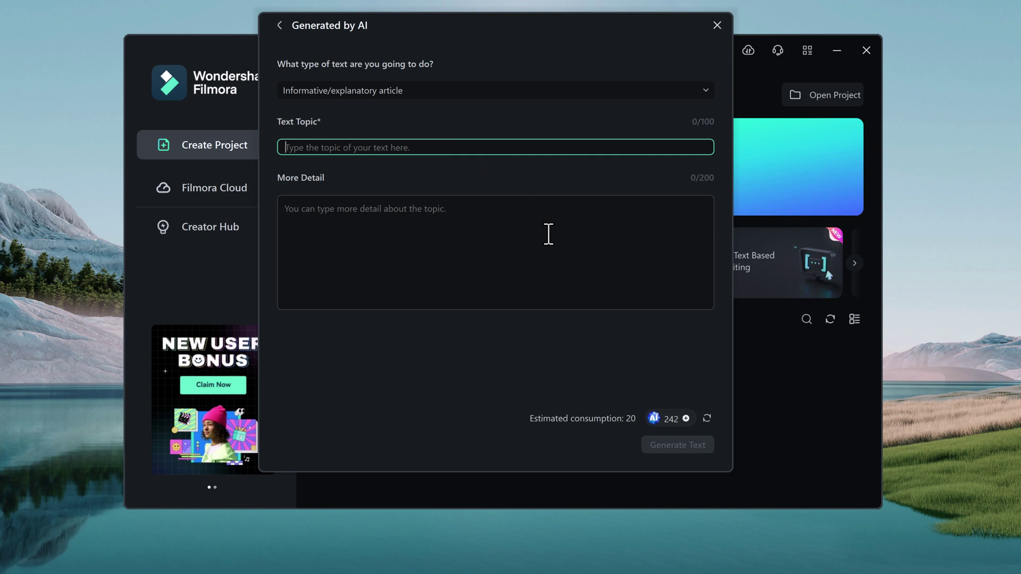
{"action": "type", "text": "How to"}
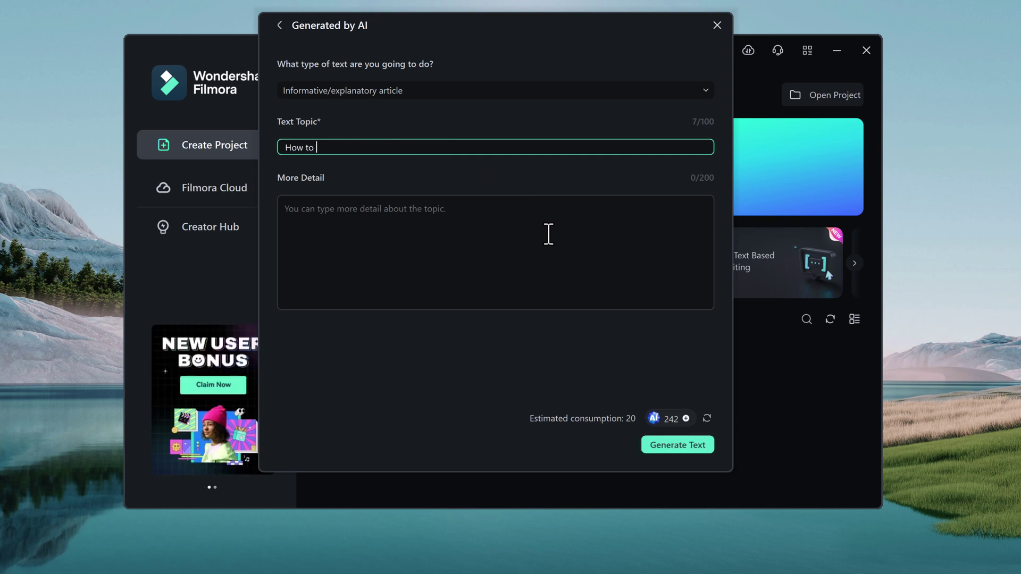
{"action": "type", "text": " use AI to make more money"}
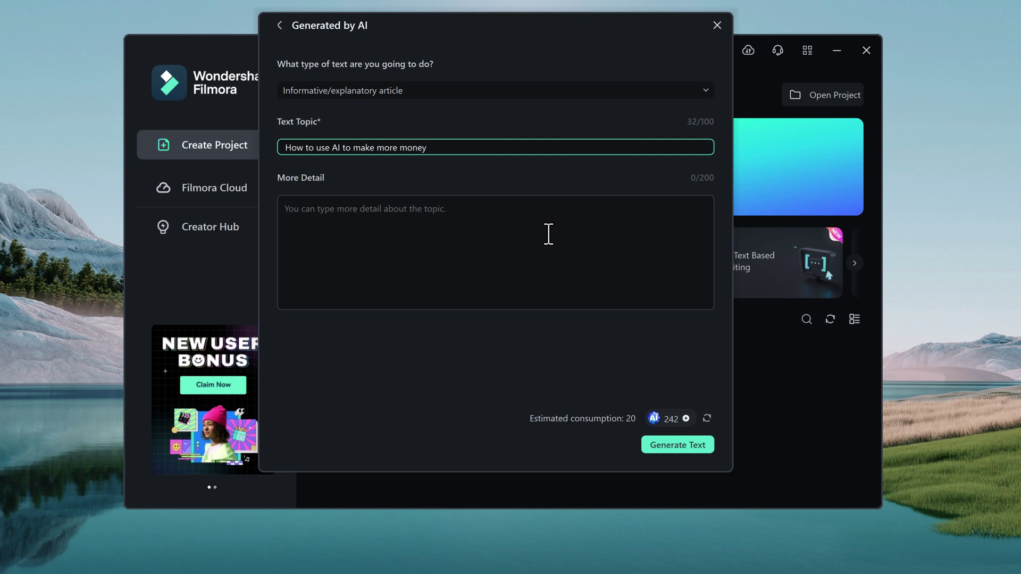
{"action": "left_click", "coordinate": [497, 235]}
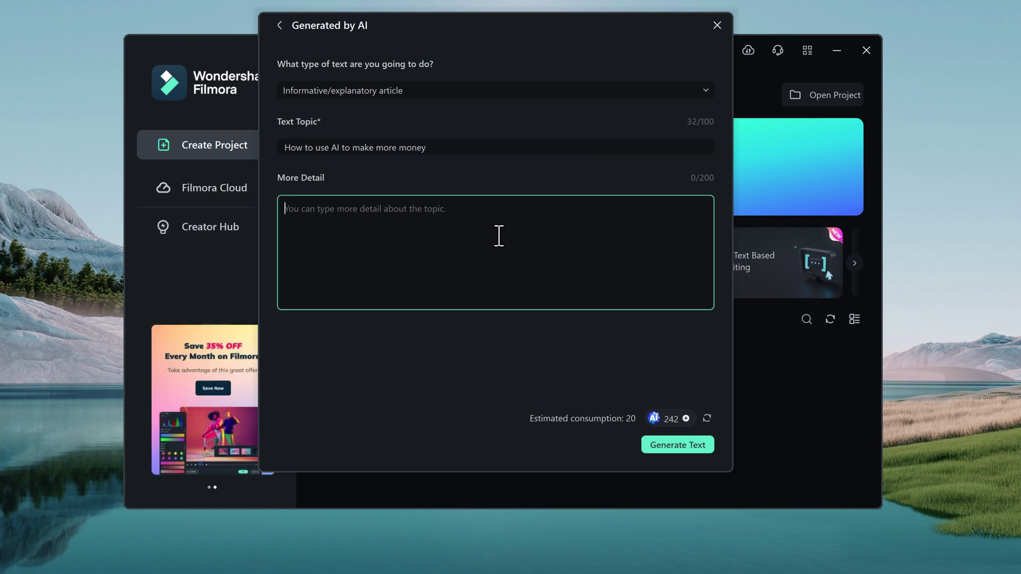
{"action": "type", "text": "Ai"}
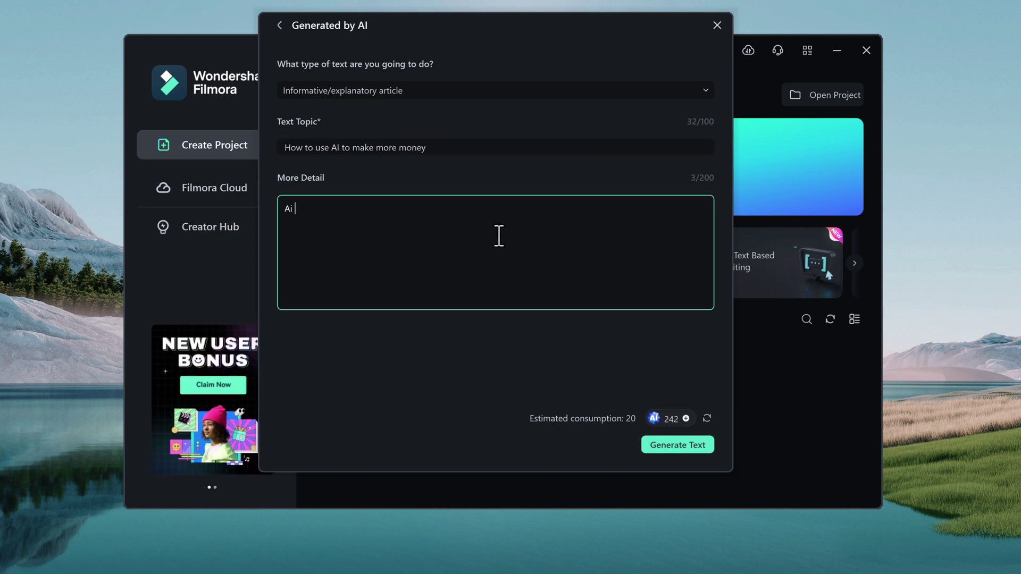
{"action": "type", "text": " features"}
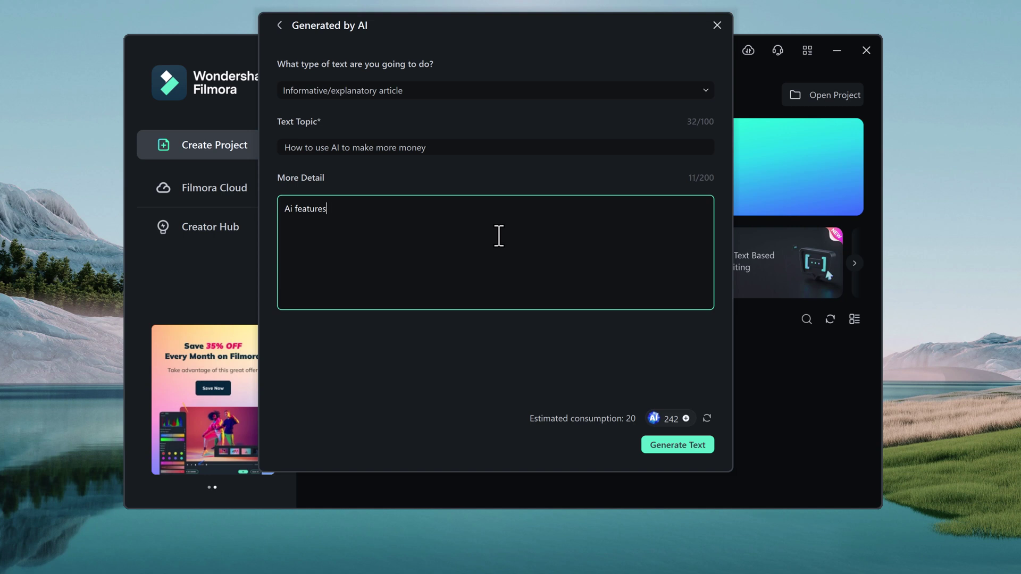
{"action": "key", "text": "BackSpace"}
{"action": "key", "text": "BackSpace"}
{"action": "key", "text": "BackSpace"}
{"action": "key", "text": "BackSpace"}
{"action": "key", "text": "BackSpace"}
{"action": "key", "text": "BackSpace"}
{"action": "key", "text": "BackSpace"}
Step: Finish the detail 'tools to make money', generate the script, and make a 16:9 English (US) Aria-voiced video
{"action": "type", "text": "tools to make money"}
{"action": "left_click", "coordinate": [690, 447]}
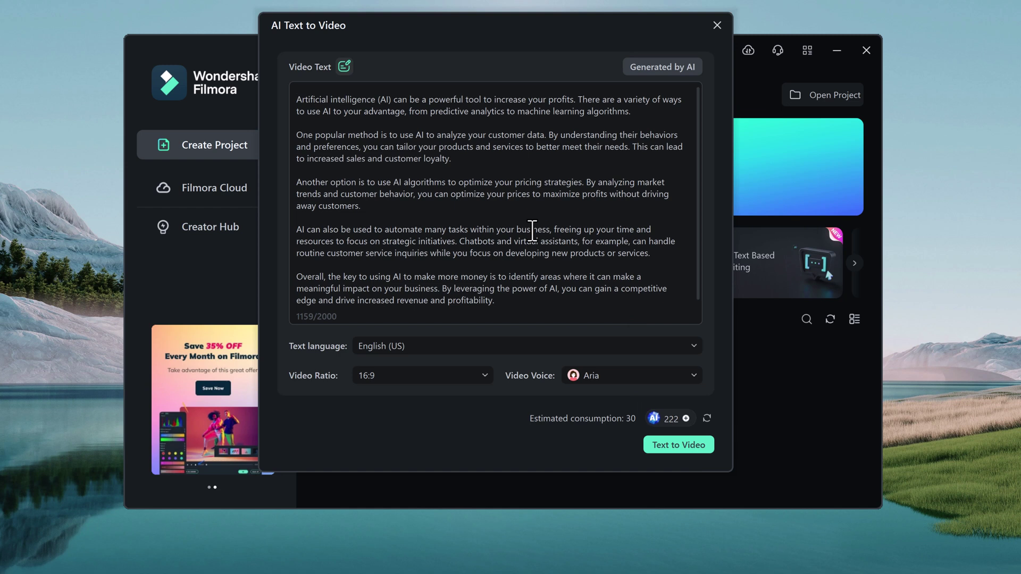
{"action": "left_click", "coordinate": [404, 350]}
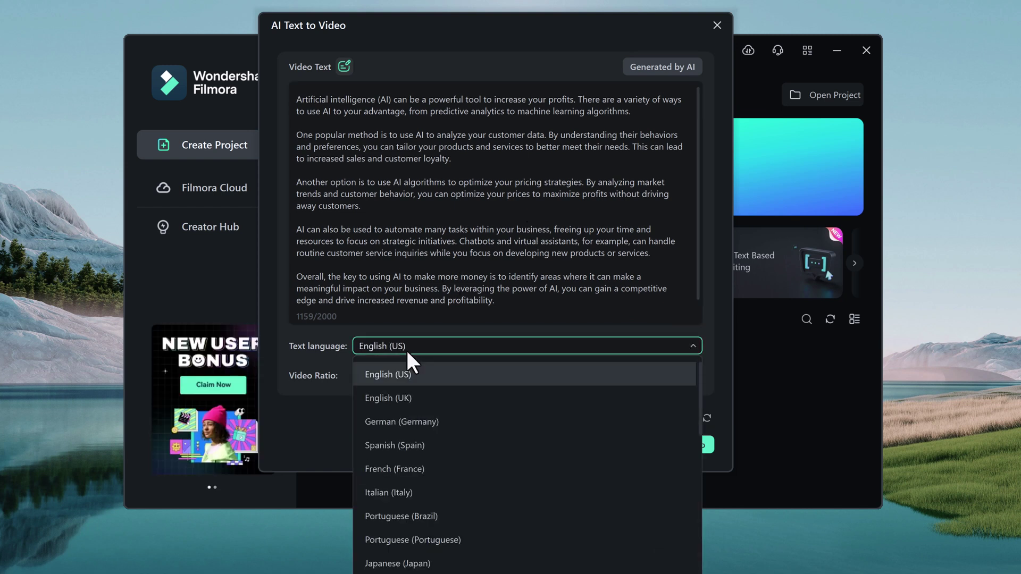
{"action": "left_click", "coordinate": [288, 467]}
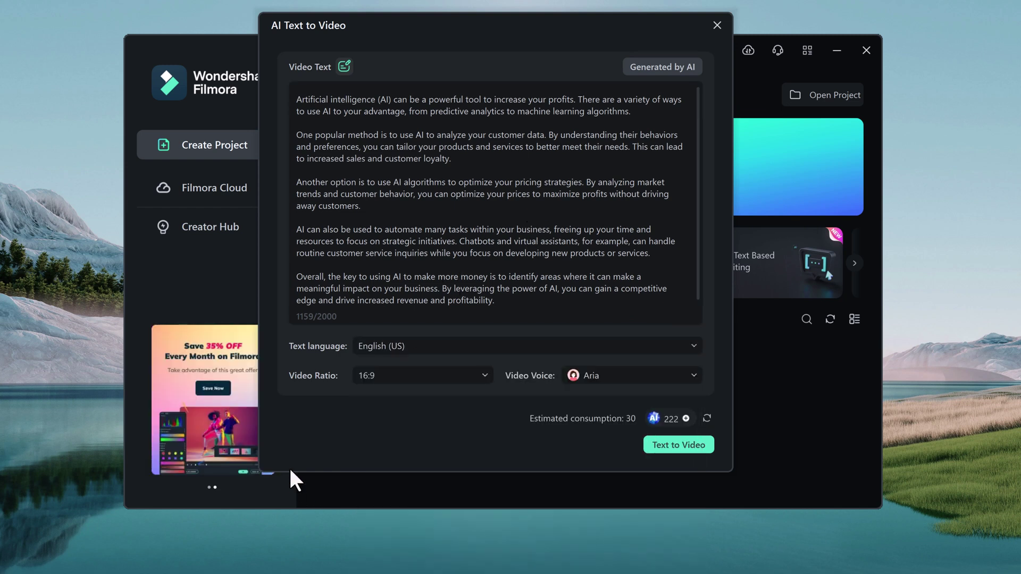
{"action": "left_click", "coordinate": [451, 376]}
{"action": "left_click", "coordinate": [442, 457]}
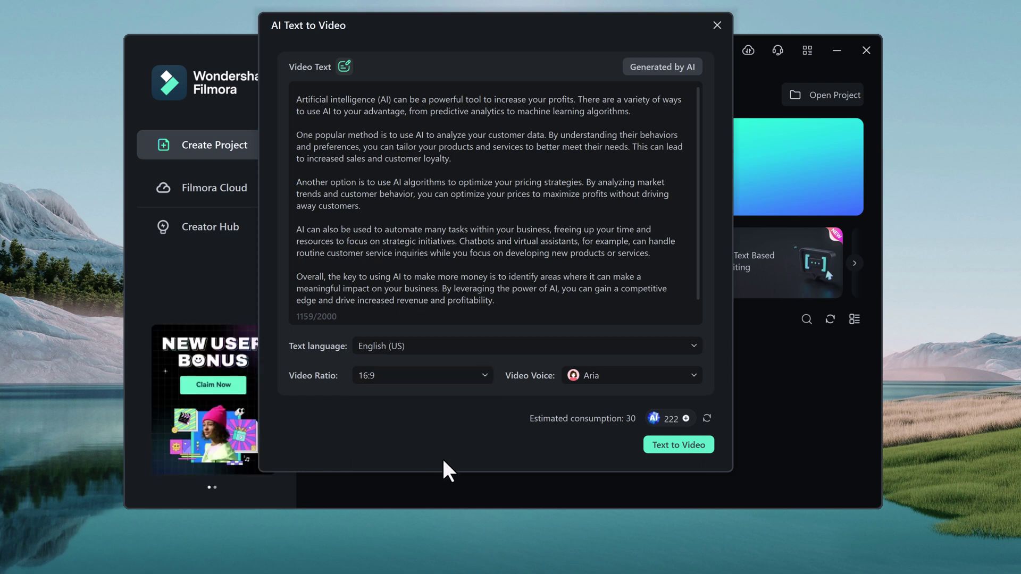
{"action": "left_click", "coordinate": [650, 373]}
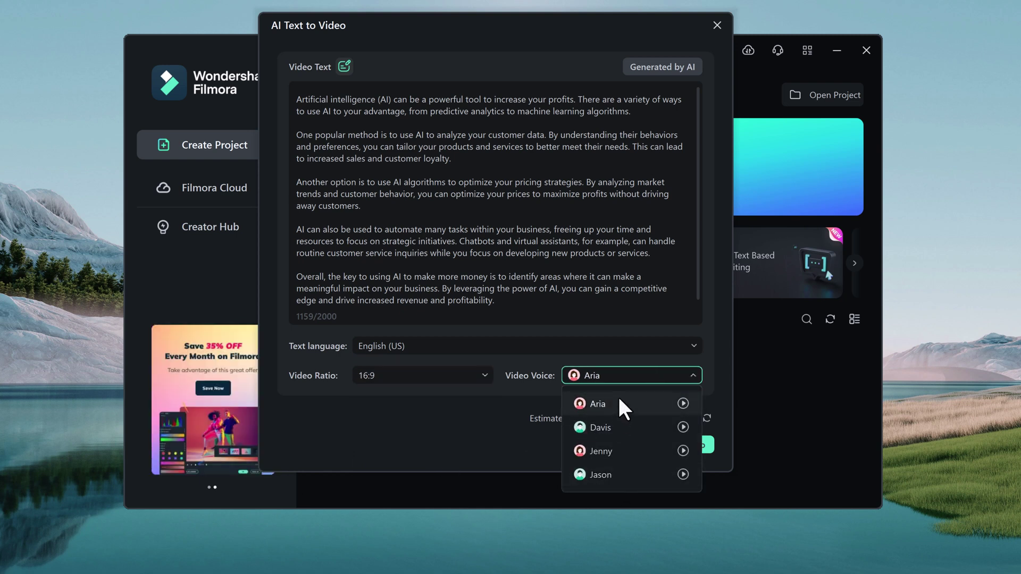
{"action": "left_click", "coordinate": [499, 433]}
{"action": "left_click", "coordinate": [652, 445]}
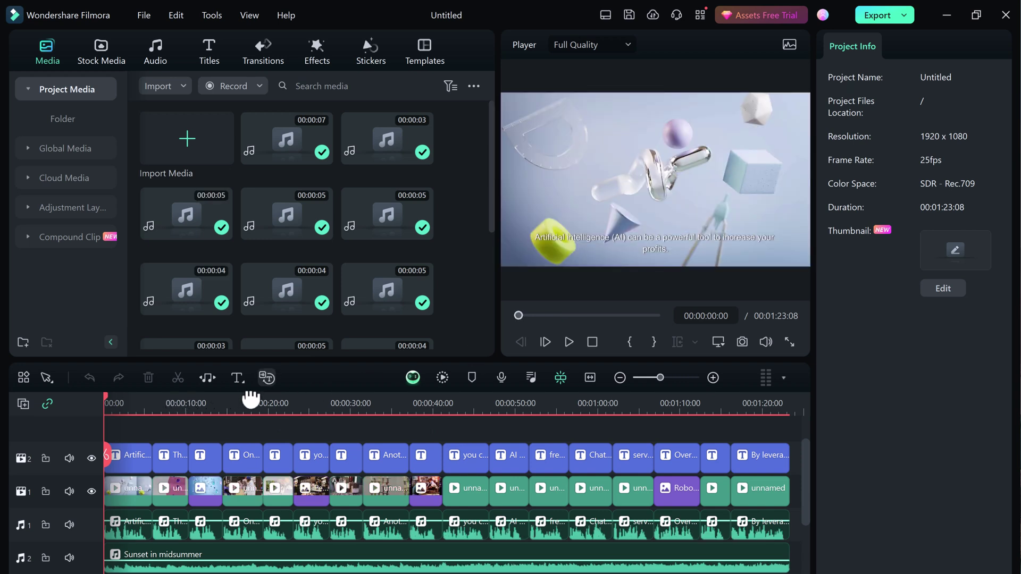
Step: Play the generated video and check it at 00:00:06, about 0:43, 0:54 and 1:05
{"action": "left_click", "coordinate": [153, 409]}
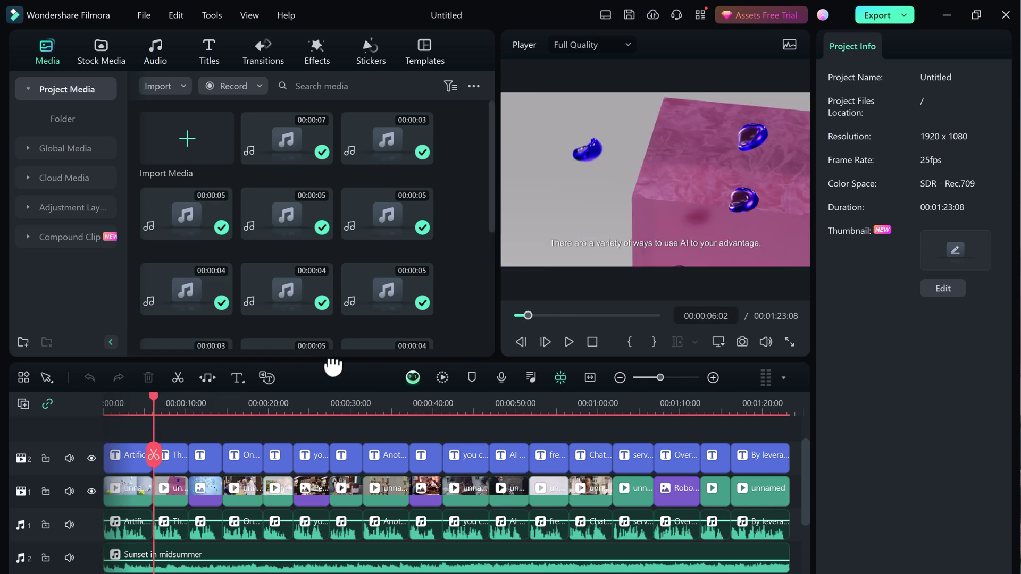
{"action": "left_click", "coordinate": [561, 338]}
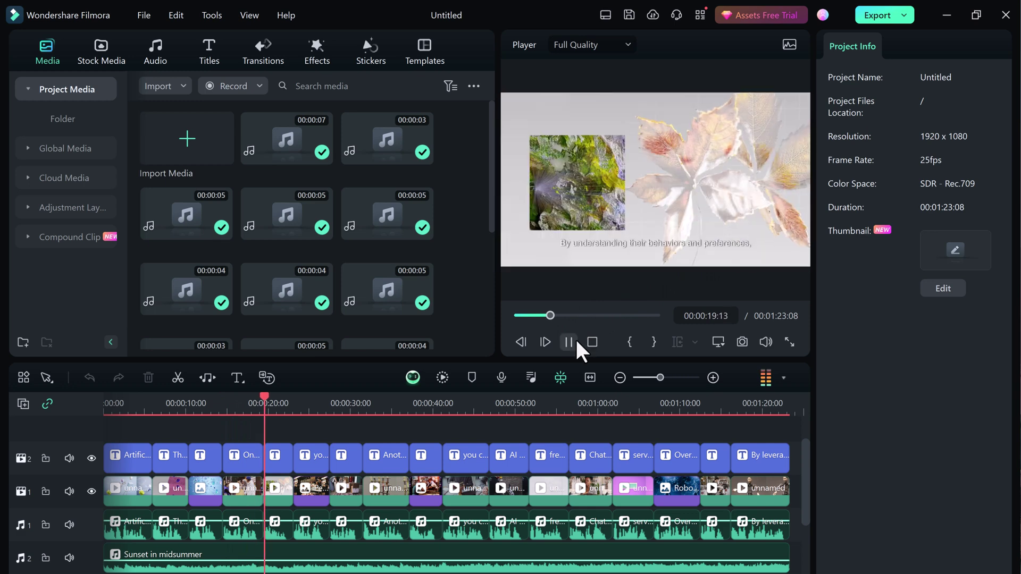
{"action": "left_click", "coordinate": [577, 340]}
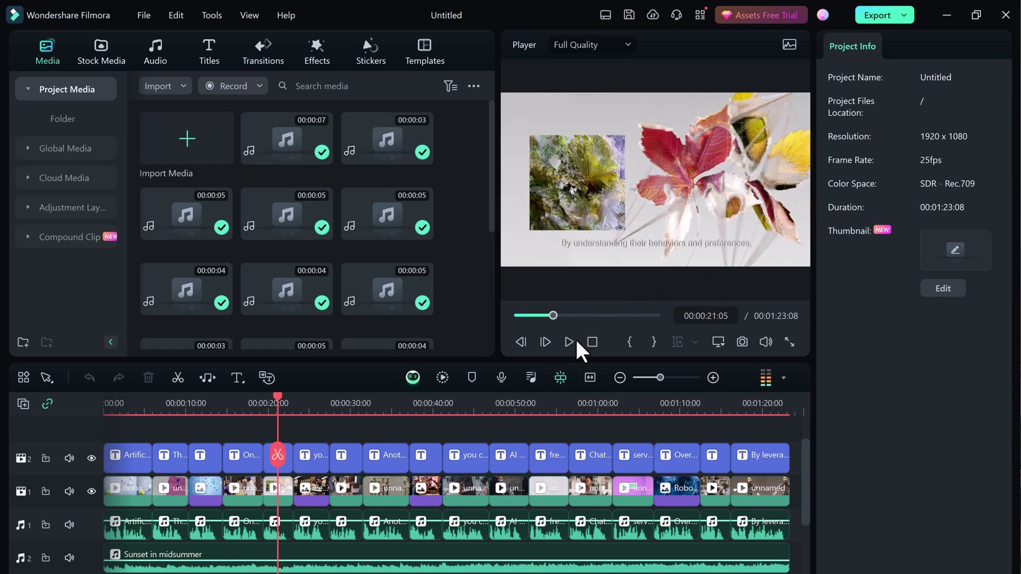
{"action": "left_click", "coordinate": [464, 408]}
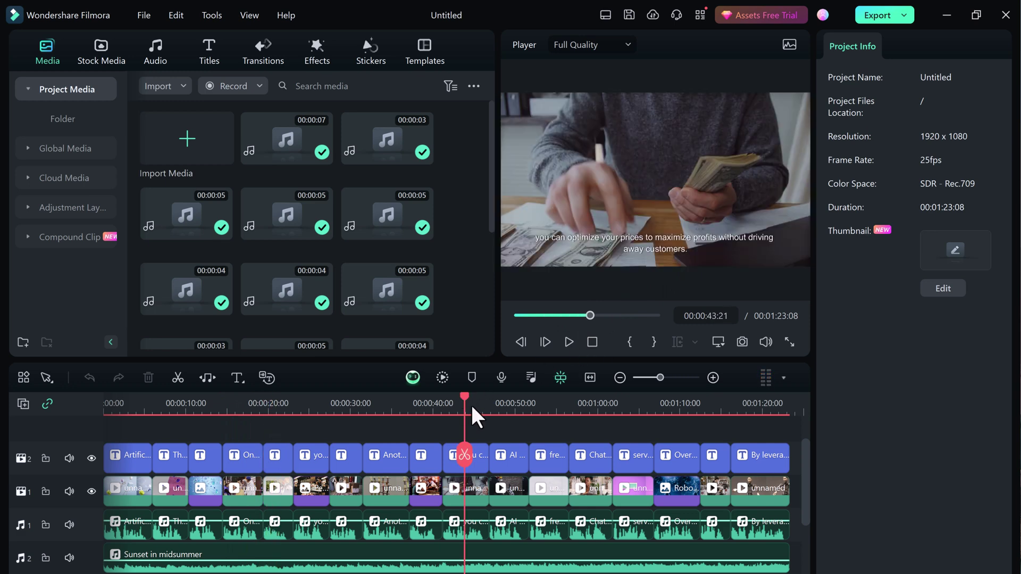
{"action": "left_click", "coordinate": [548, 409]}
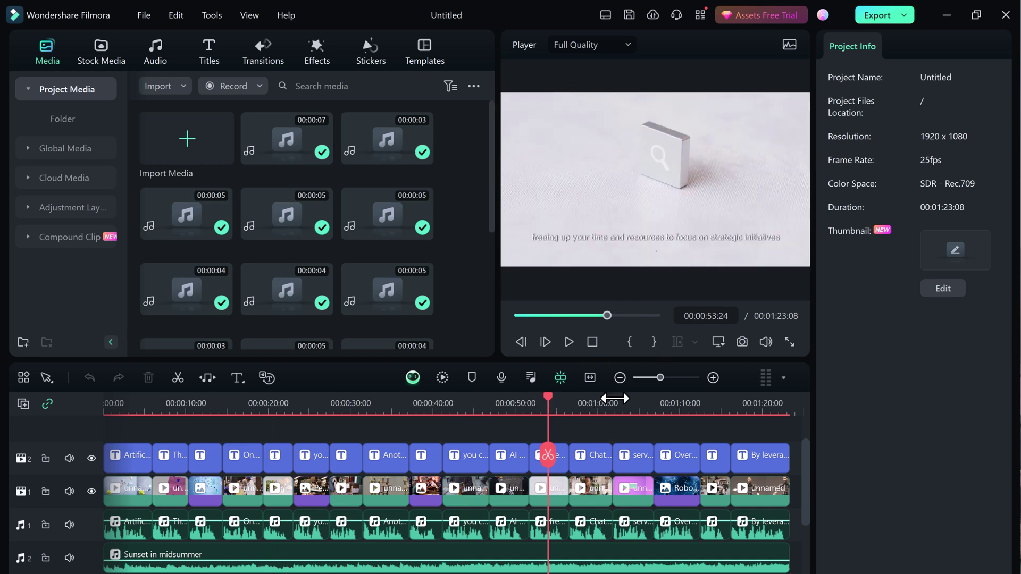
{"action": "scroll", "coordinate": [605, 420], "scroll_direction": "up", "scroll_amount": 1}
{"action": "left_click", "coordinate": [639, 410]}
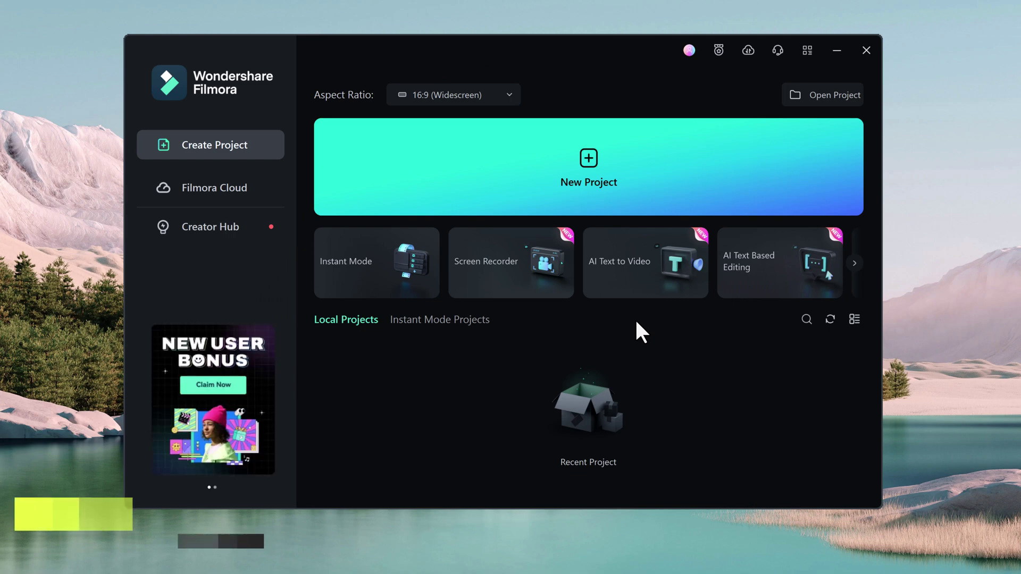
Step: Import the Subtitle generaters video into AI Text Based Editing, skip the proxy, and transcribe in English (US)
{"action": "left_click", "coordinate": [757, 282]}
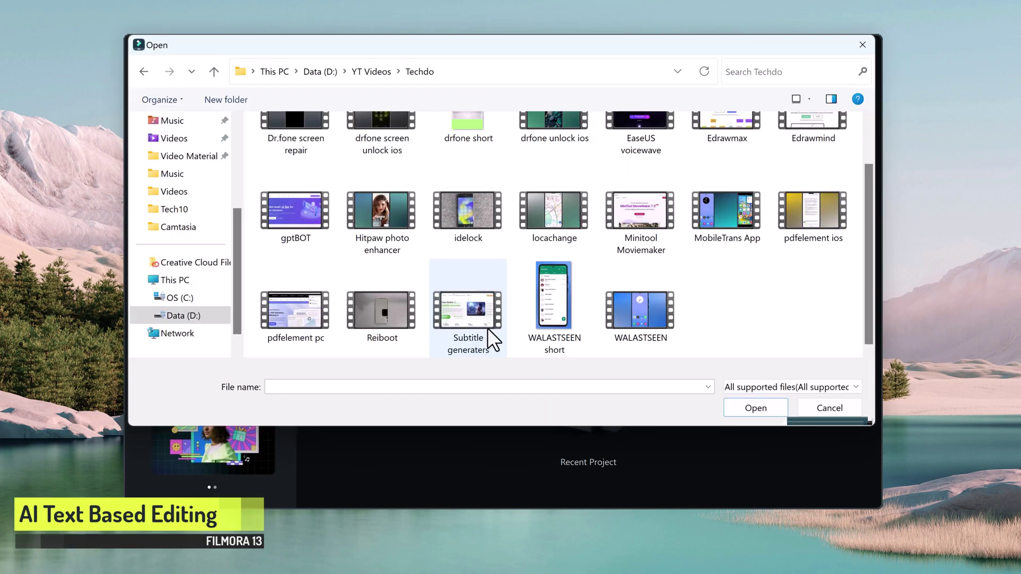
{"action": "double_click", "coordinate": [487, 327]}
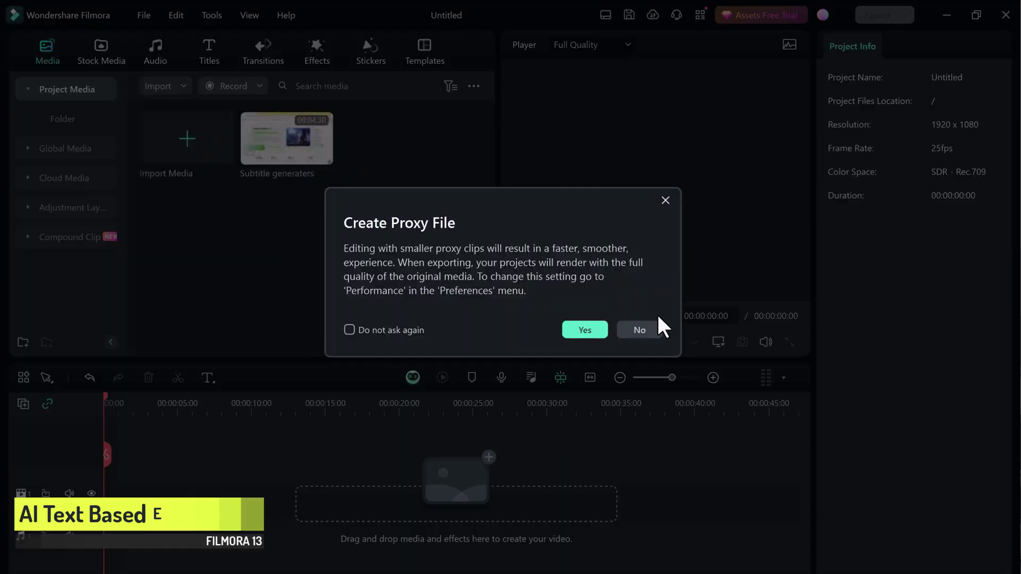
{"action": "left_click", "coordinate": [647, 326]}
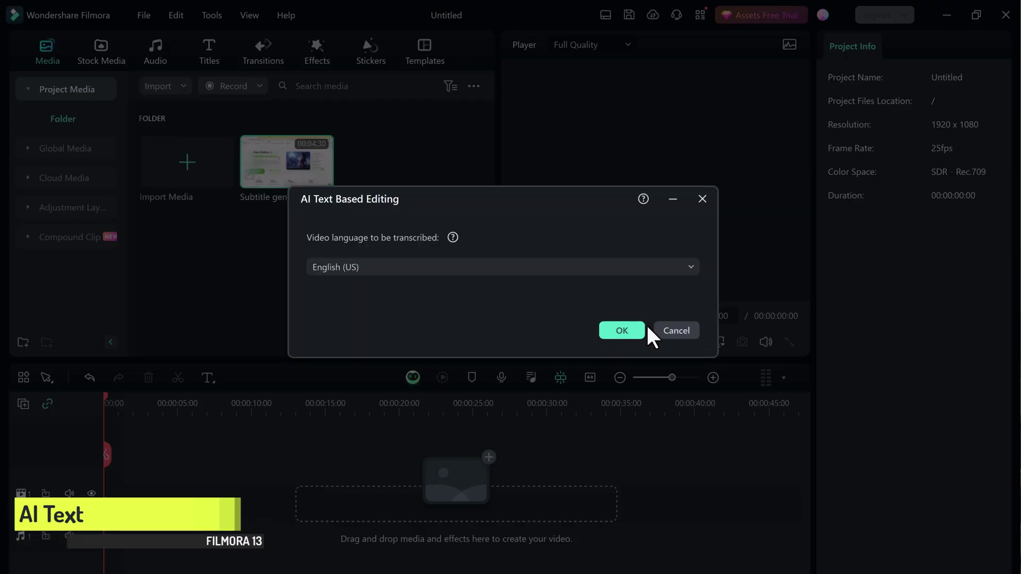
{"action": "left_click", "coordinate": [531, 266]}
{"action": "left_click", "coordinate": [478, 296]}
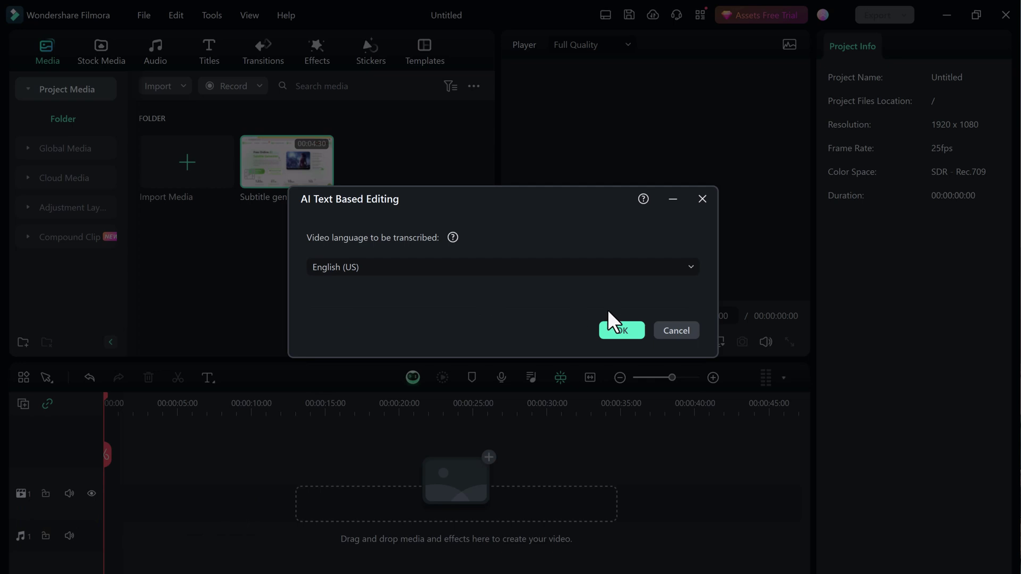
{"action": "left_click", "coordinate": [617, 331]}
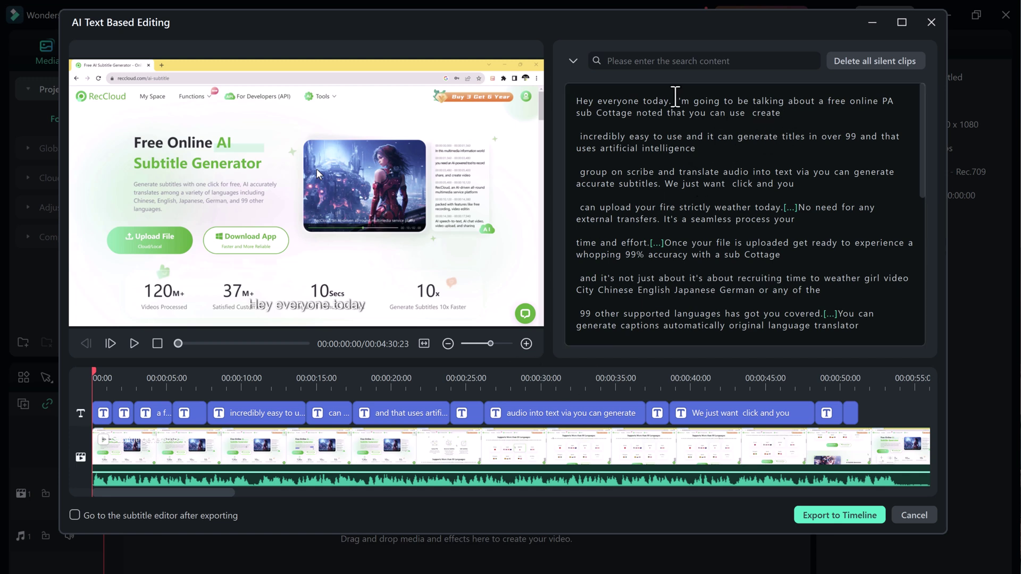
Step: Delete the opening 'Hey everyone today' sentence and the paragraph beginning 'and it's not just about'
{"action": "left_click_drag", "start_coordinate": [675, 101], "coordinate": [576, 101]}
{"action": "key", "text": "BackSpace"}
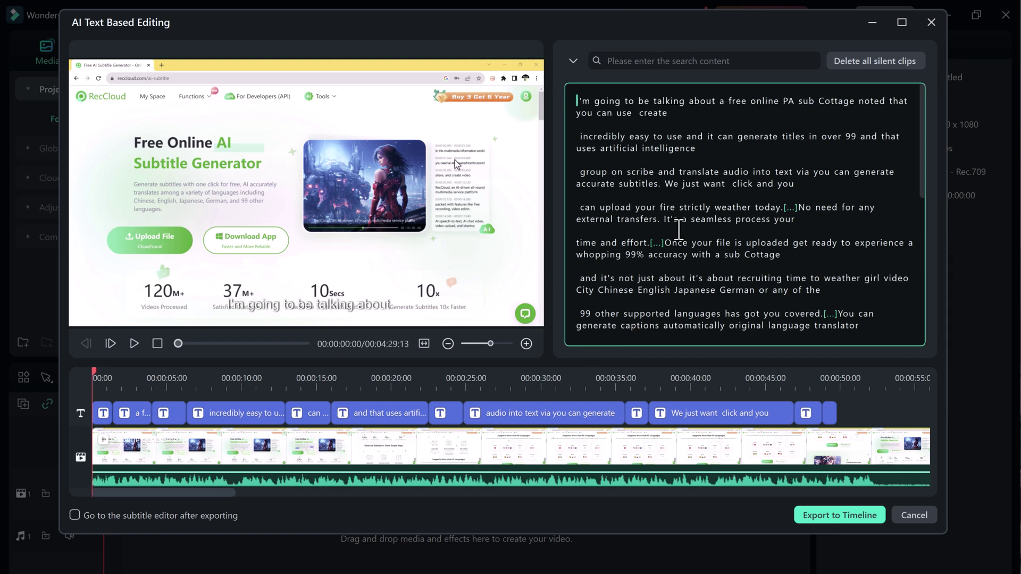
{"action": "scroll", "coordinate": [675, 223], "scroll_direction": "down", "scroll_amount": 2}
{"action": "left_click", "coordinate": [836, 246]}
{"action": "left_click_drag", "start_coordinate": [836, 245], "coordinate": [578, 228]}
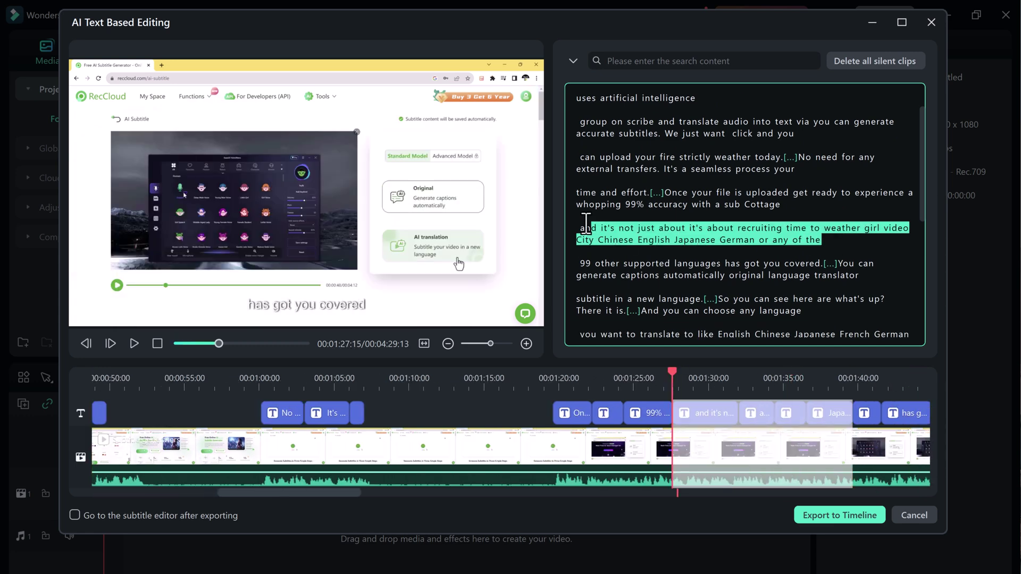
{"action": "key", "text": "BackSpace"}
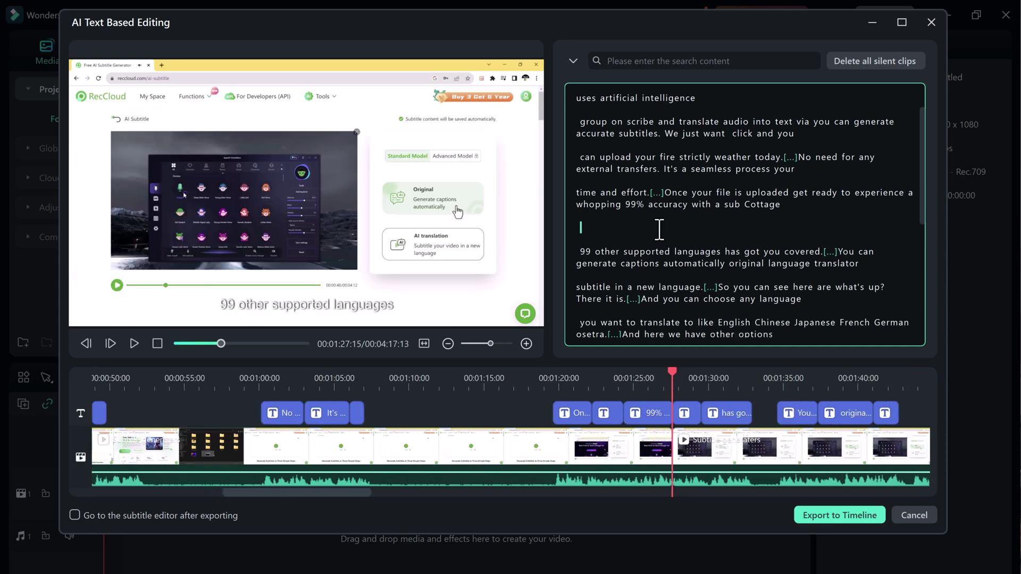
Step: Copy the trim-and-crop sentences and paste them onto the empty line earlier in the transcript
{"action": "scroll", "coordinate": [659, 230], "scroll_direction": "up", "scroll_amount": 1}
{"action": "scroll", "coordinate": [660, 229], "scroll_direction": "down", "scroll_amount": 4}
{"action": "left_click_drag", "start_coordinate": [782, 309], "coordinate": [579, 298]}
{"action": "right_click", "coordinate": [615, 296]}
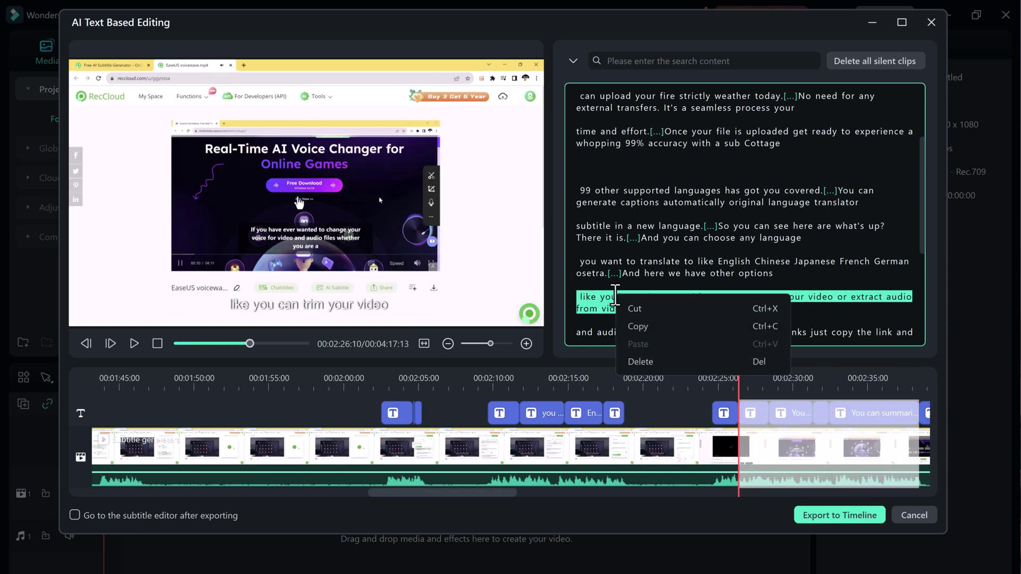
{"action": "key", "text": "Escape"}
{"action": "left_click", "coordinate": [610, 165]}
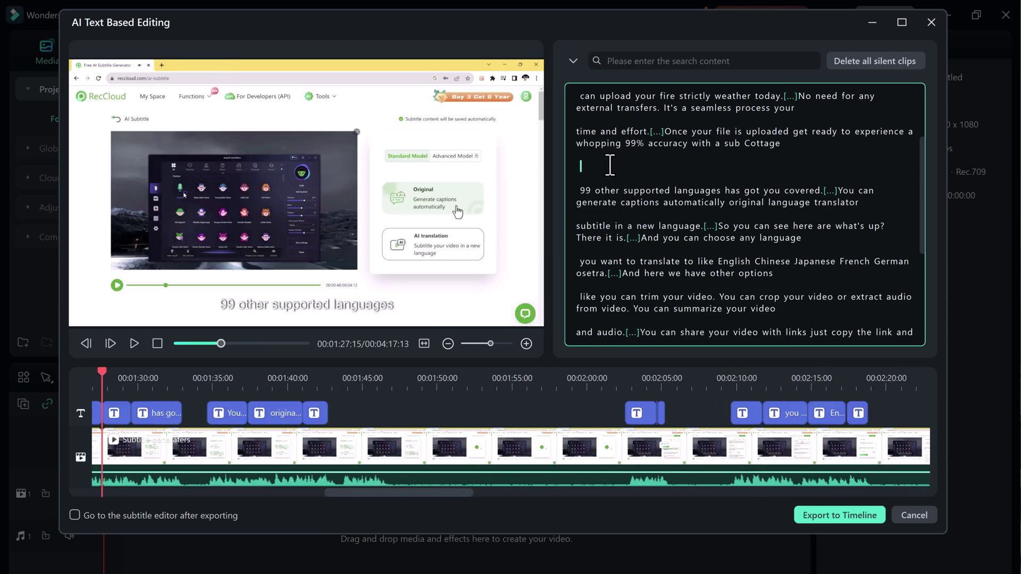
{"action": "key", "text": "ctrl+v"}
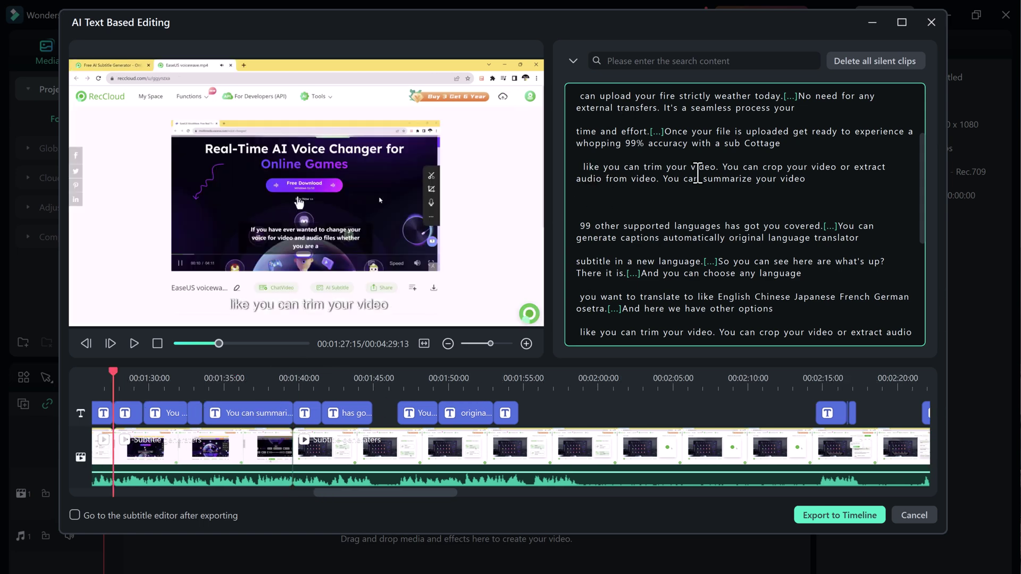
Step: Delete the pauses before 'You can' and 'And you can' from the transcript
{"action": "left_click", "coordinate": [716, 262]}
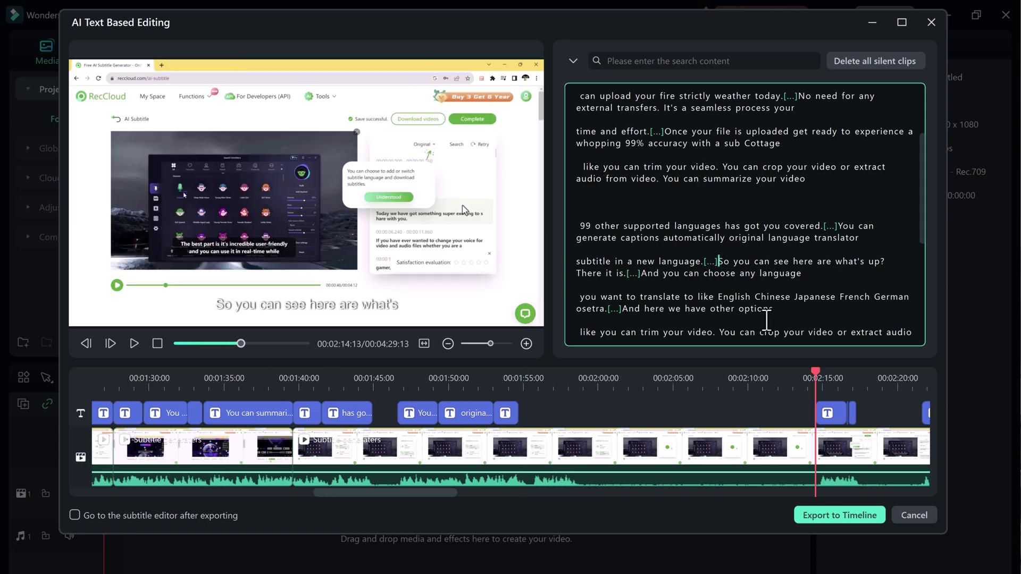
{"action": "left_click", "coordinate": [712, 260]}
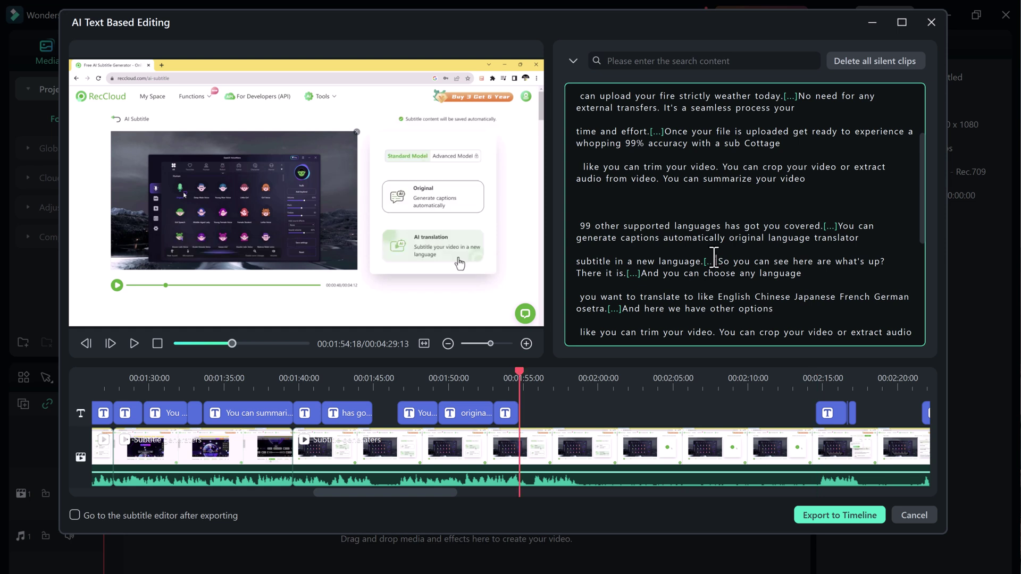
{"action": "right_click", "coordinate": [834, 228]}
{"action": "left_click", "coordinate": [832, 228]}
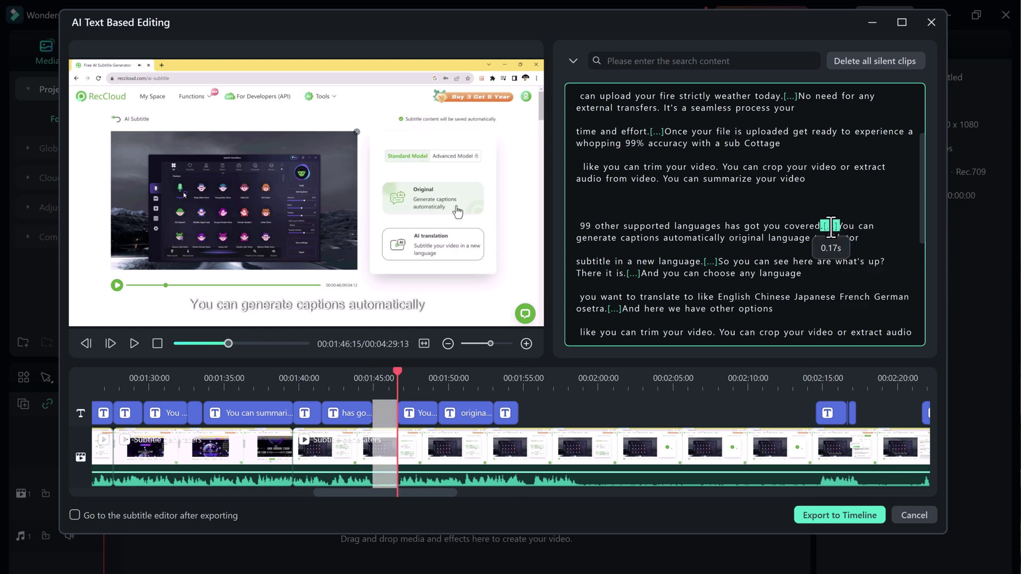
{"action": "right_click", "coordinate": [831, 226]}
{"action": "left_click", "coordinate": [866, 294]}
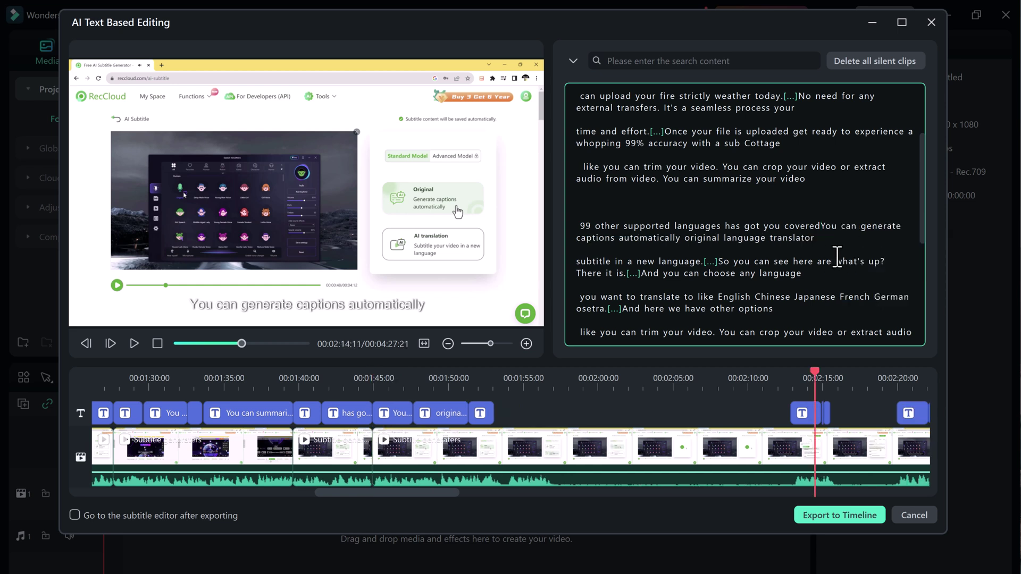
{"action": "left_click", "coordinate": [632, 273]}
{"action": "right_click", "coordinate": [638, 274]}
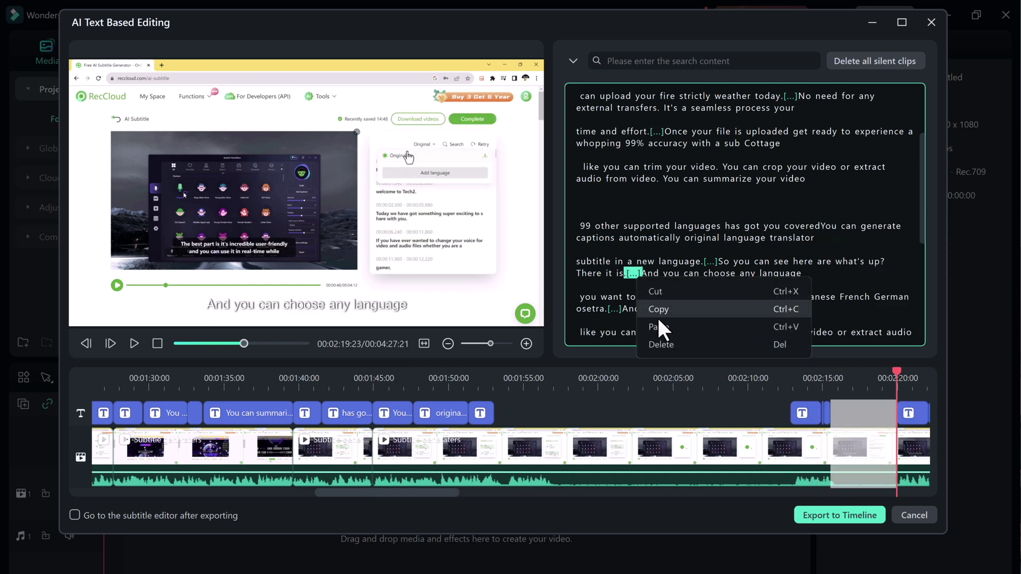
{"action": "left_click", "coordinate": [656, 346]}
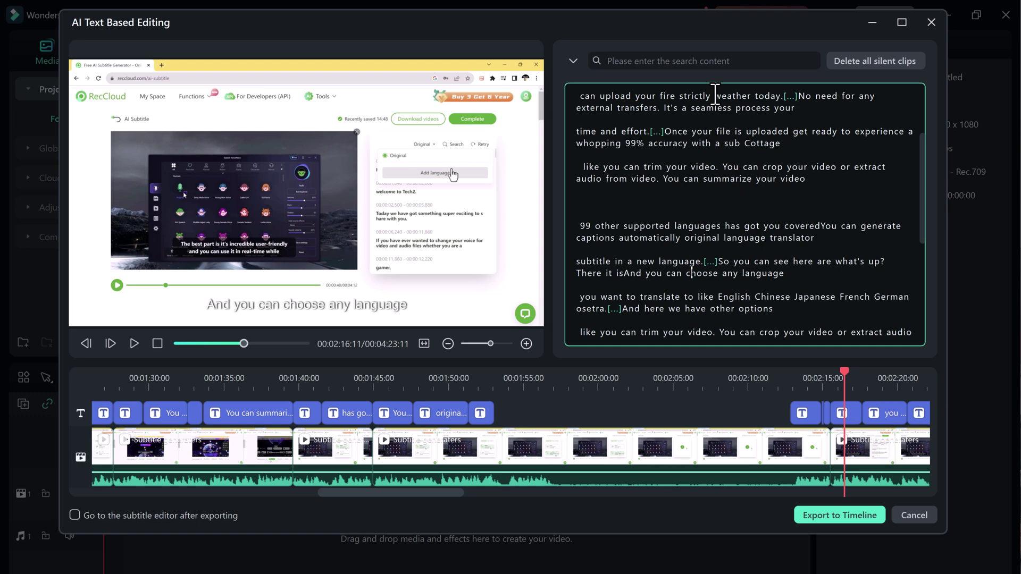
{"action": "left_click", "coordinate": [710, 60]}
Step: Search the transcript for 'video' and scroll through the matches
{"action": "type", "text": "video"}
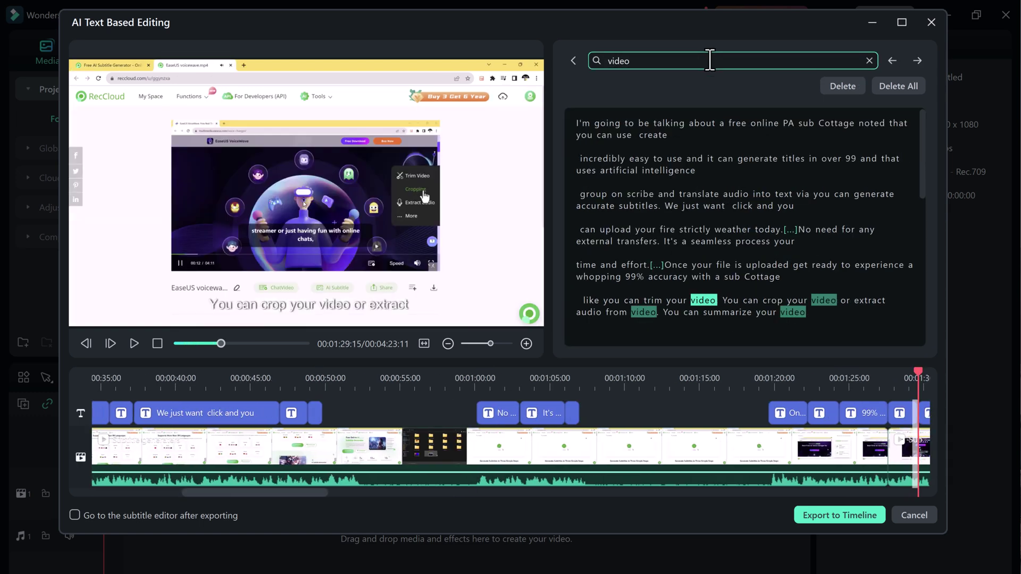
{"action": "scroll", "coordinate": [662, 292], "scroll_direction": "down", "scroll_amount": 5}
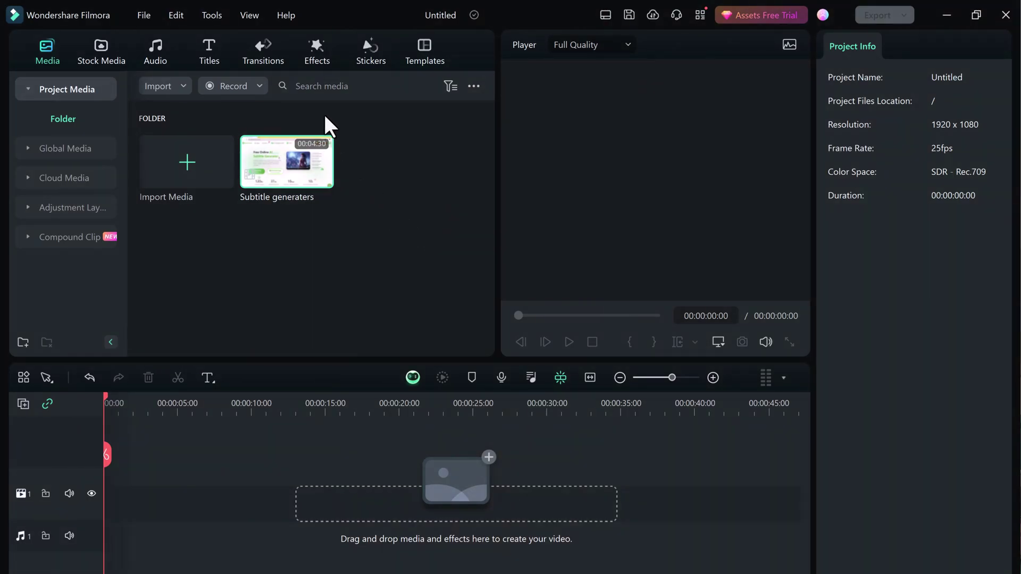
Step: Browse the newest effects in the Effects library
{"action": "left_click", "coordinate": [316, 56]}
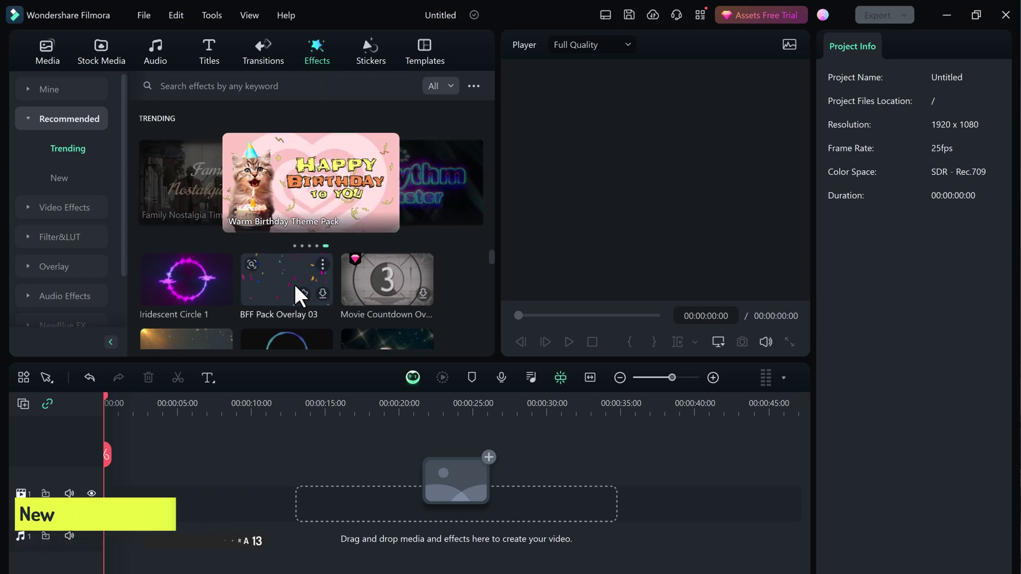
{"action": "scroll", "coordinate": [294, 282], "scroll_direction": "down", "scroll_amount": 5}
{"action": "scroll", "coordinate": [294, 285], "scroll_direction": "down", "scroll_amount": 1}
{"action": "left_click", "coordinate": [69, 182]}
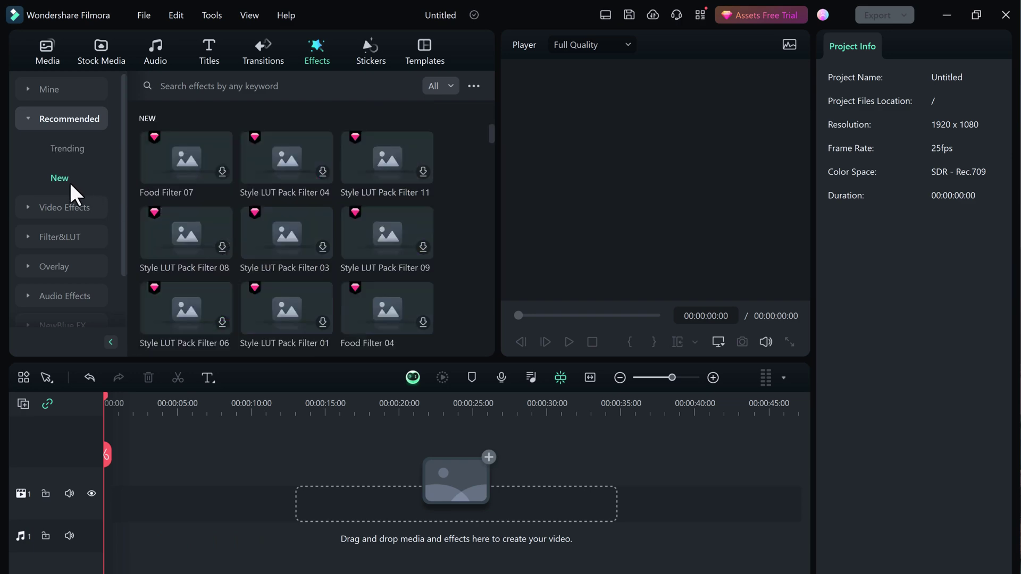
{"action": "scroll", "coordinate": [295, 233], "scroll_direction": "down", "scroll_amount": 6}
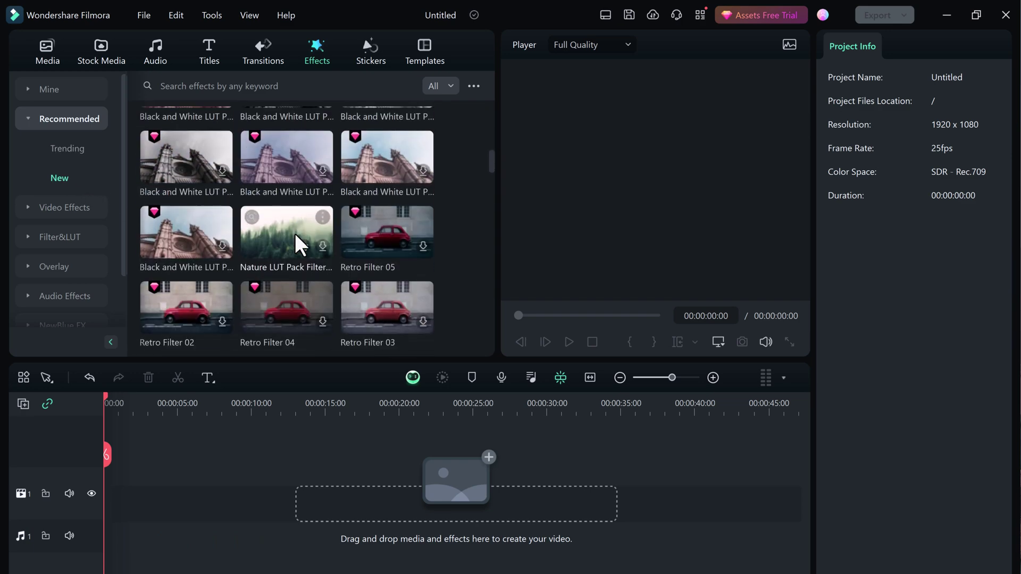
{"action": "scroll", "coordinate": [294, 233], "scroll_direction": "down", "scroll_amount": 4}
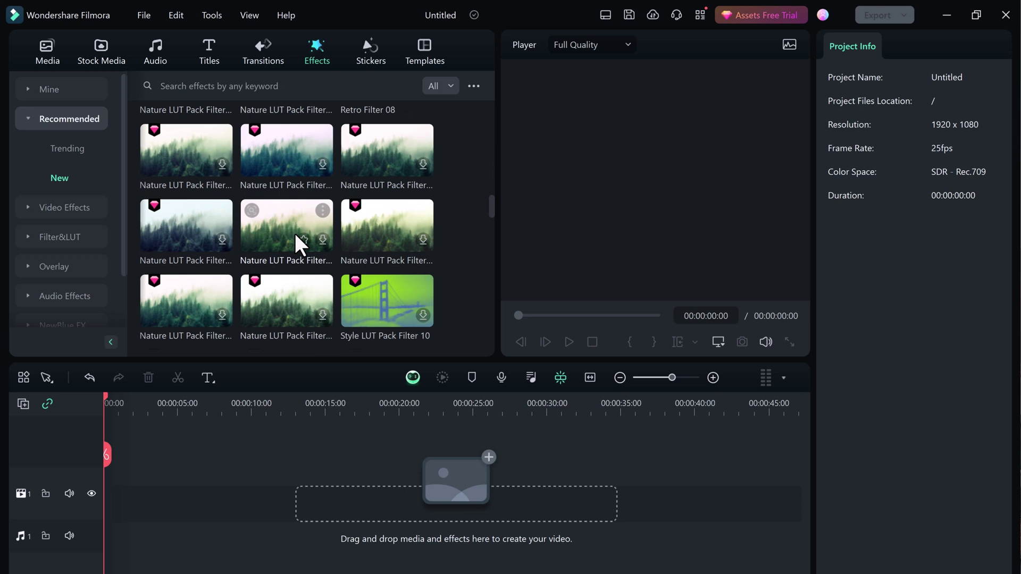
Step: Switch to the Templates library and expand its category list
{"action": "left_click", "coordinate": [372, 51]}
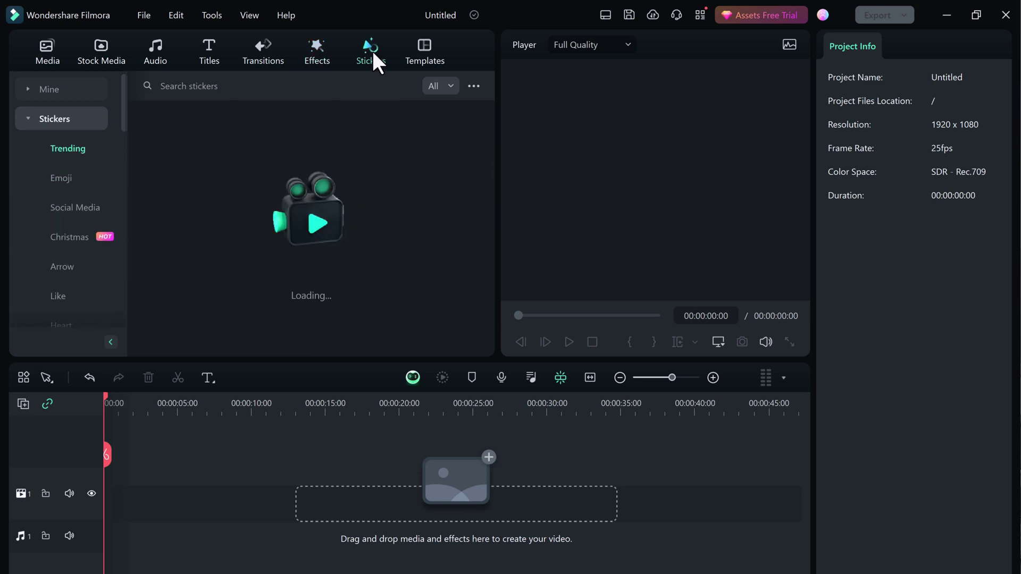
{"action": "left_click", "coordinate": [417, 51]}
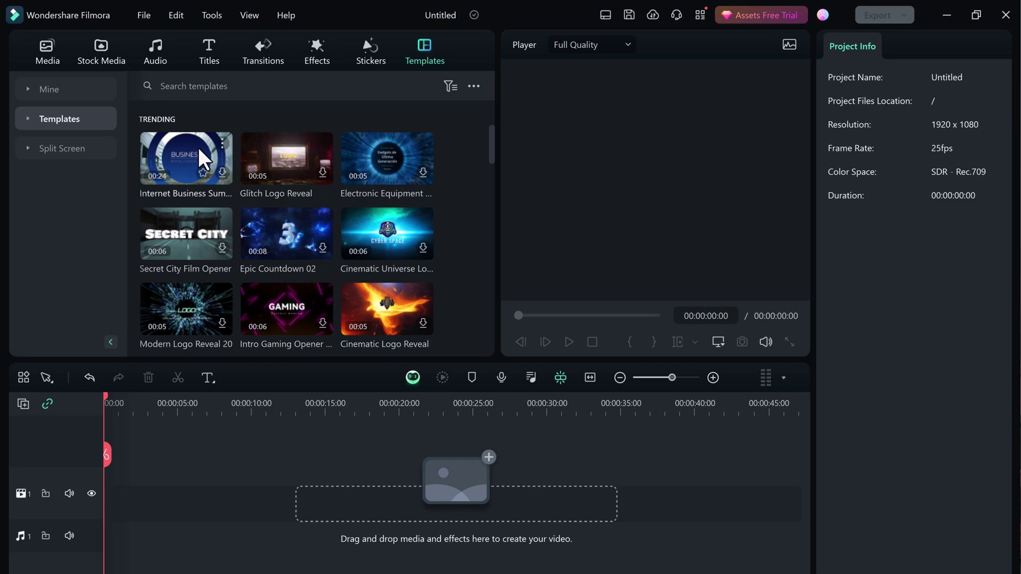
{"action": "scroll", "coordinate": [289, 254], "scroll_direction": "down", "scroll_amount": 6}
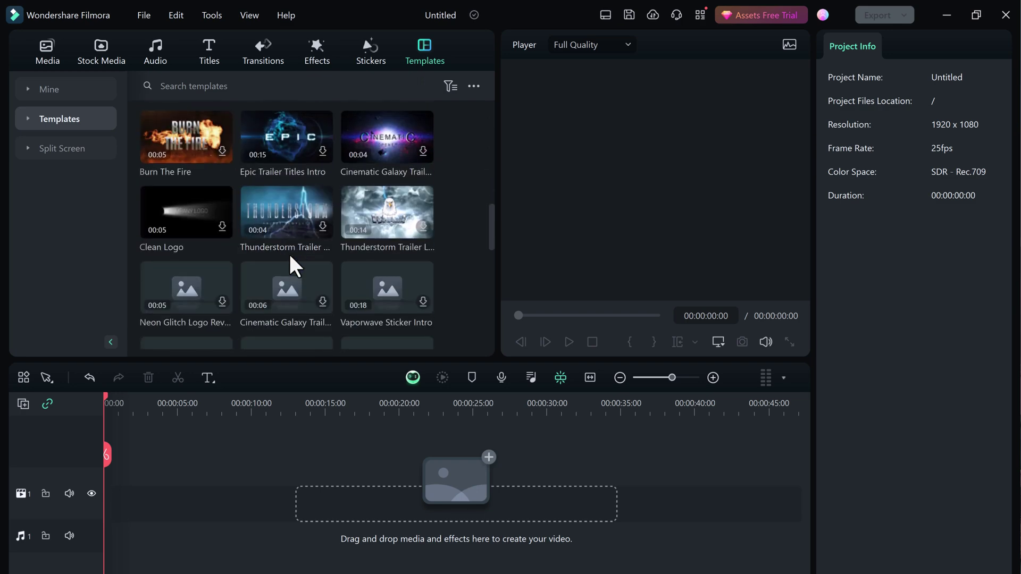
{"action": "scroll", "coordinate": [289, 255], "scroll_direction": "down", "scroll_amount": 5}
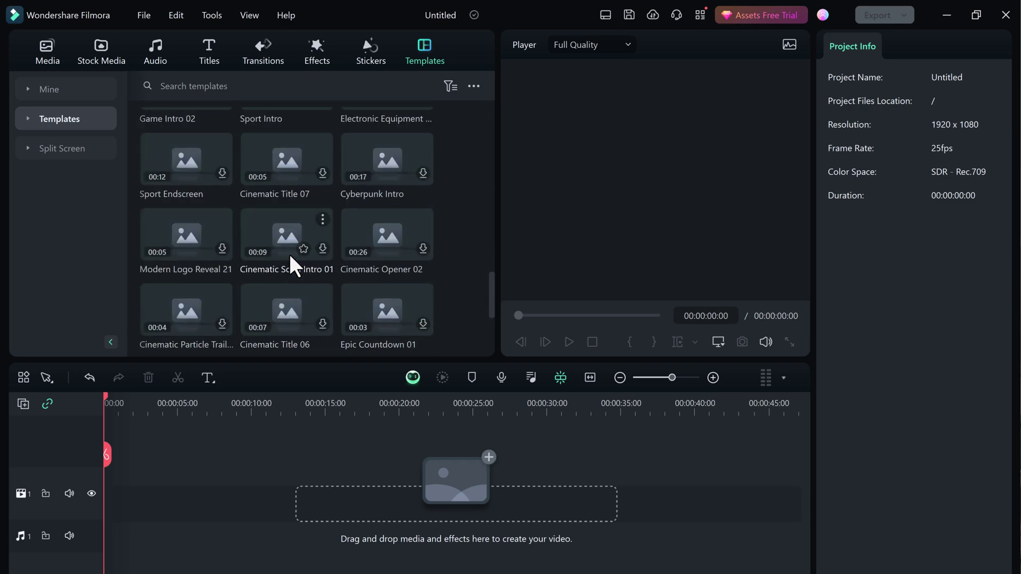
{"action": "left_click", "coordinate": [30, 115]}
{"action": "scroll", "coordinate": [76, 255], "scroll_direction": "down", "scroll_amount": 3}
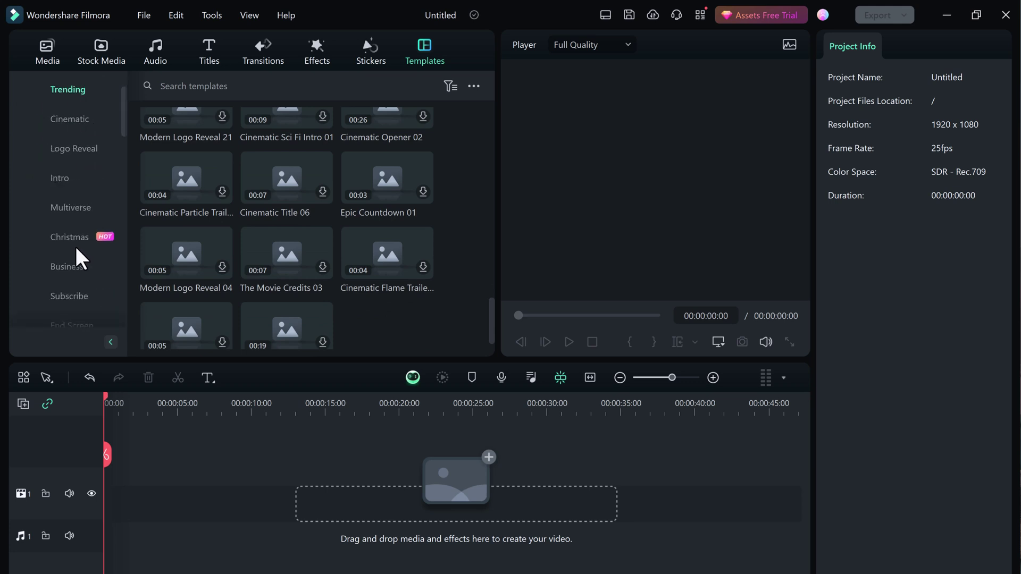
{"action": "scroll", "coordinate": [75, 246], "scroll_direction": "down", "scroll_amount": 6}
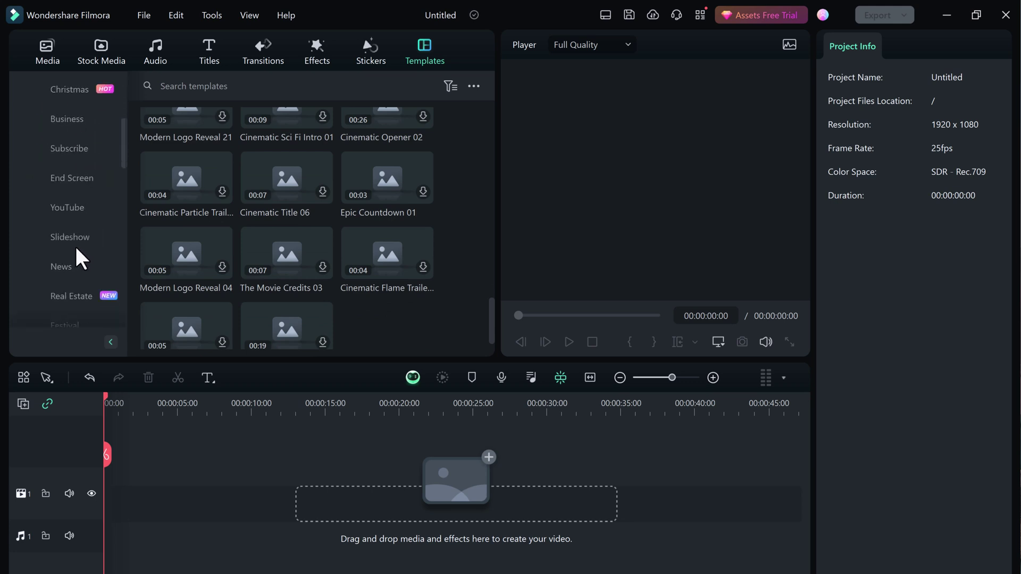
Step: Search the templates for 'ai' and browse the results
{"action": "left_click", "coordinate": [196, 86]}
{"action": "type", "text": "ai"}
{"action": "key", "text": "Return"}
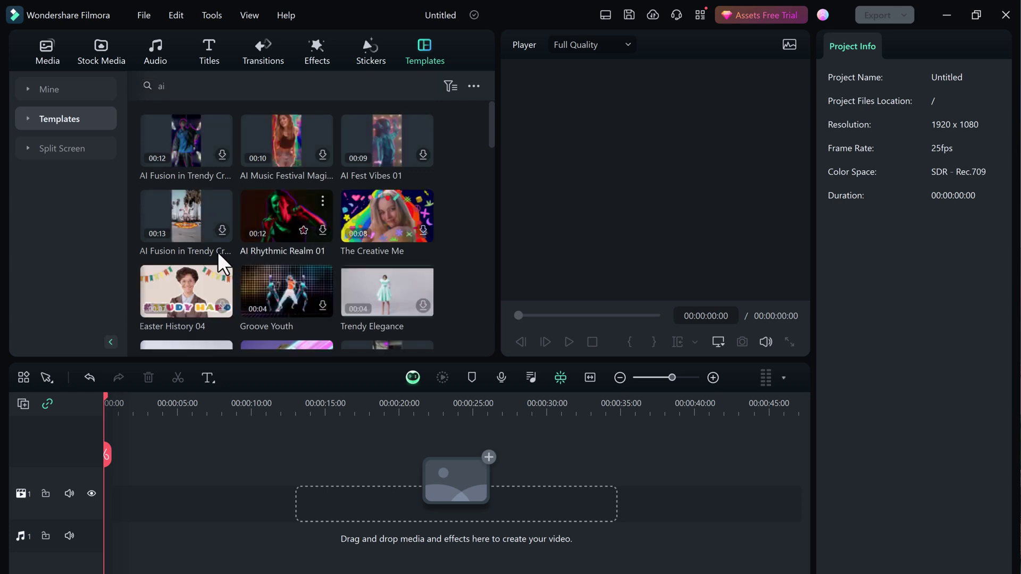
{"action": "scroll", "coordinate": [292, 224], "scroll_direction": "down", "scroll_amount": 5}
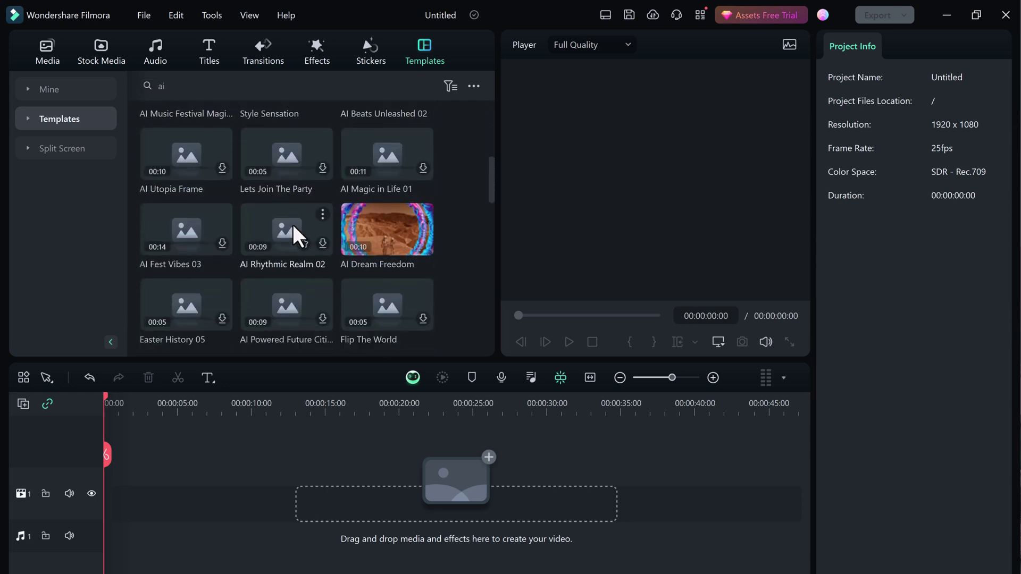
{"action": "scroll", "coordinate": [292, 224], "scroll_direction": "up", "scroll_amount": 2}
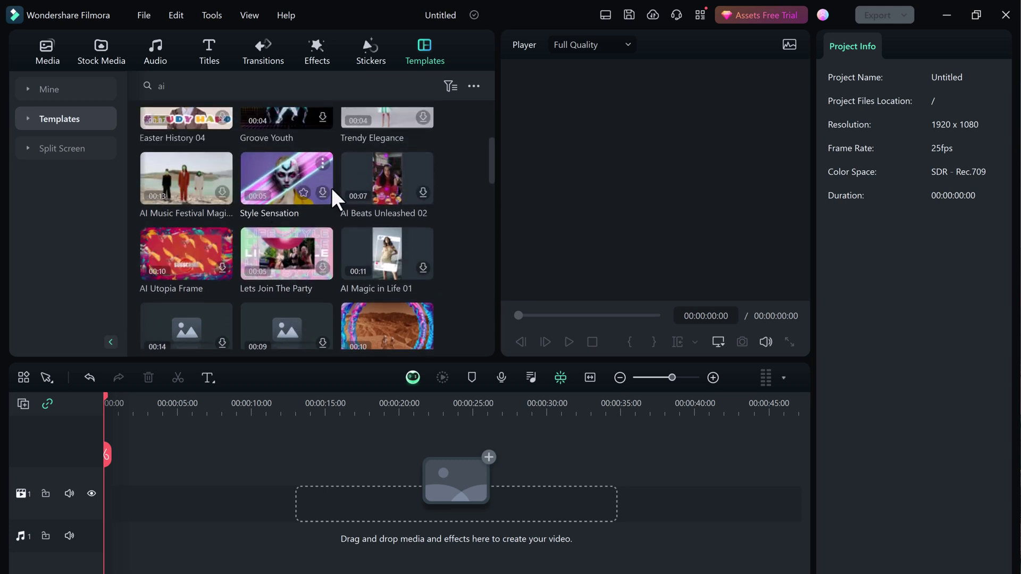
{"action": "scroll", "coordinate": [292, 180], "scroll_direction": "up", "scroll_amount": 1}
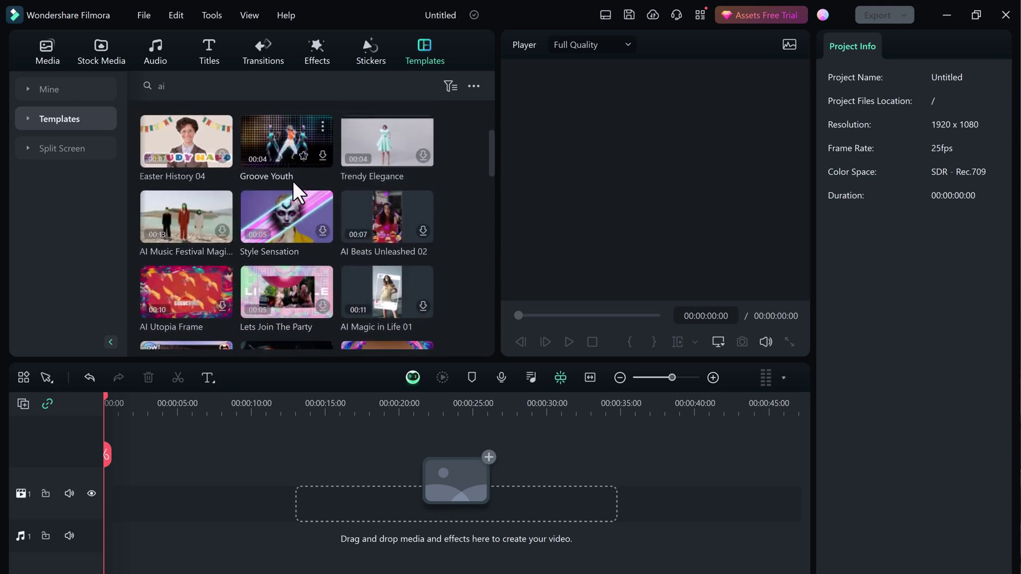
Step: Download the Groove Youth template onto the timeline and play it back
{"action": "left_click", "coordinate": [322, 179]}
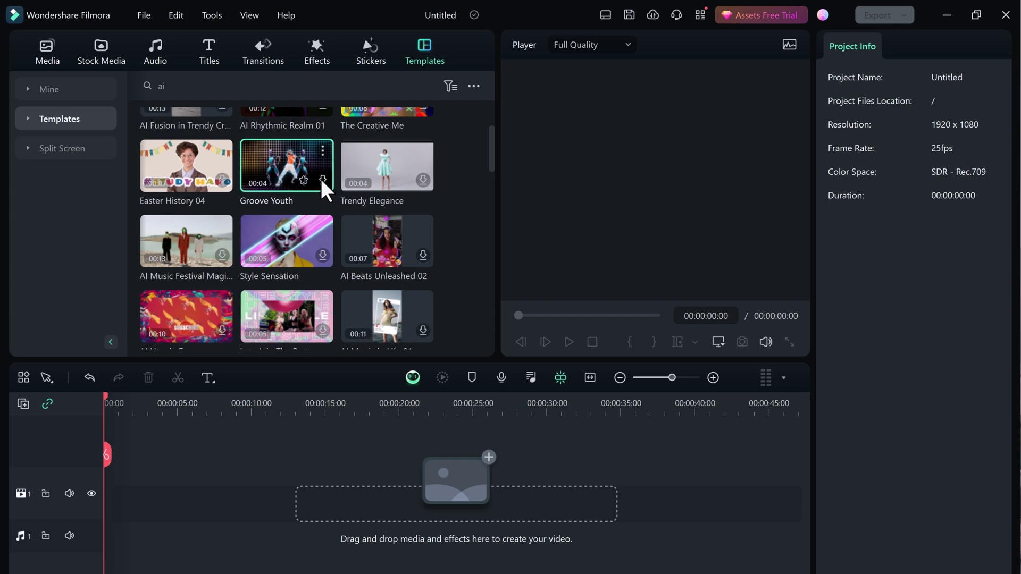
{"action": "left_click", "coordinate": [320, 177]}
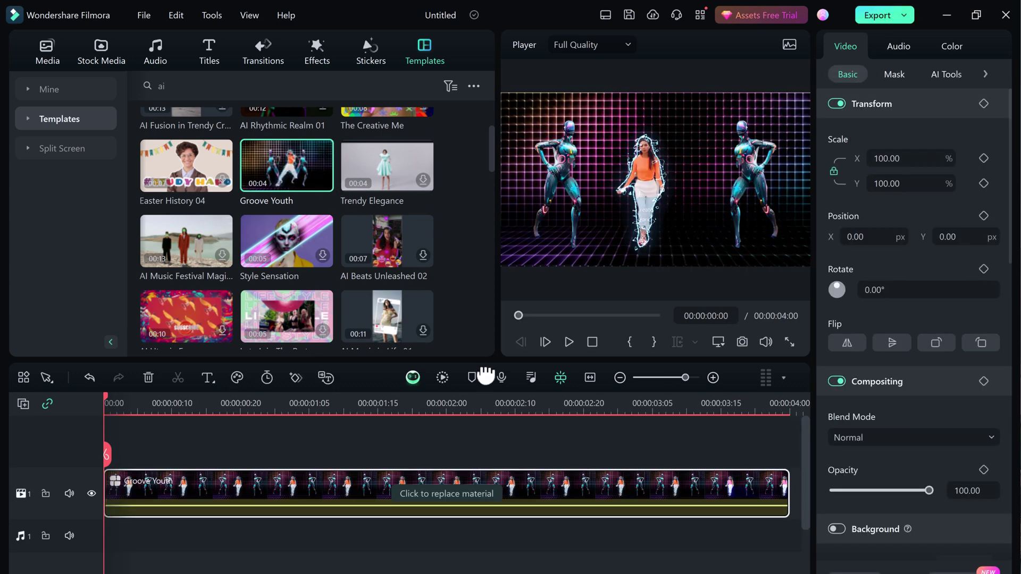
{"action": "left_click", "coordinate": [569, 342]}
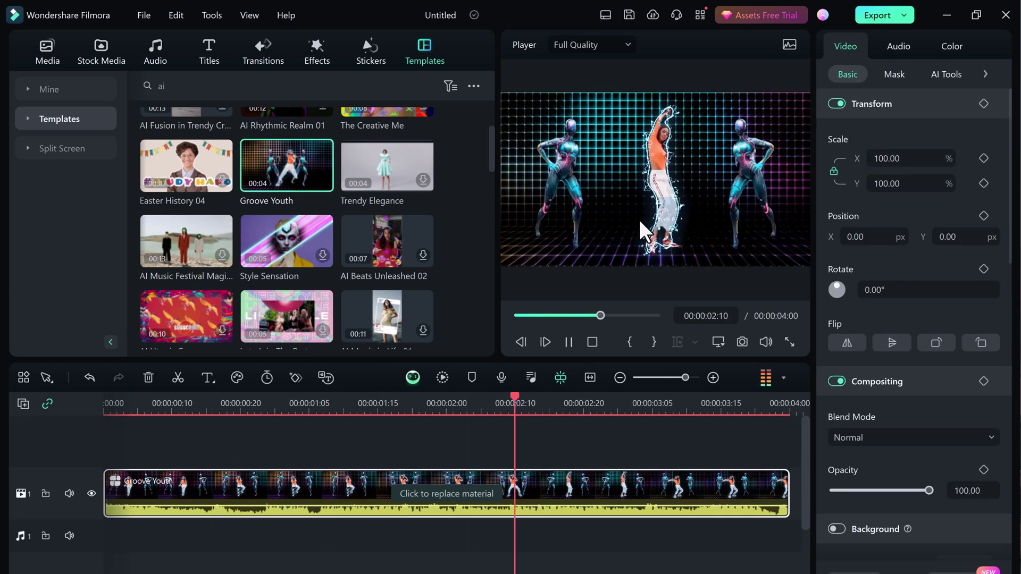
{"action": "scroll", "coordinate": [331, 222], "scroll_direction": "down", "scroll_amount": 5}
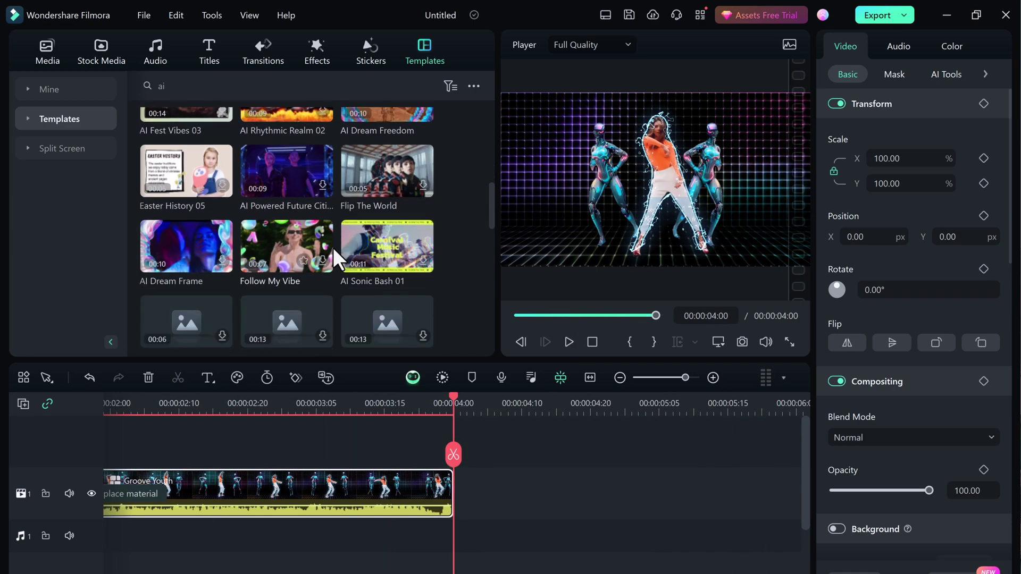
Step: In Export, pick an early frame of the Groove Youth clip as the thumbnail to edit
{"action": "left_click", "coordinate": [891, 13]}
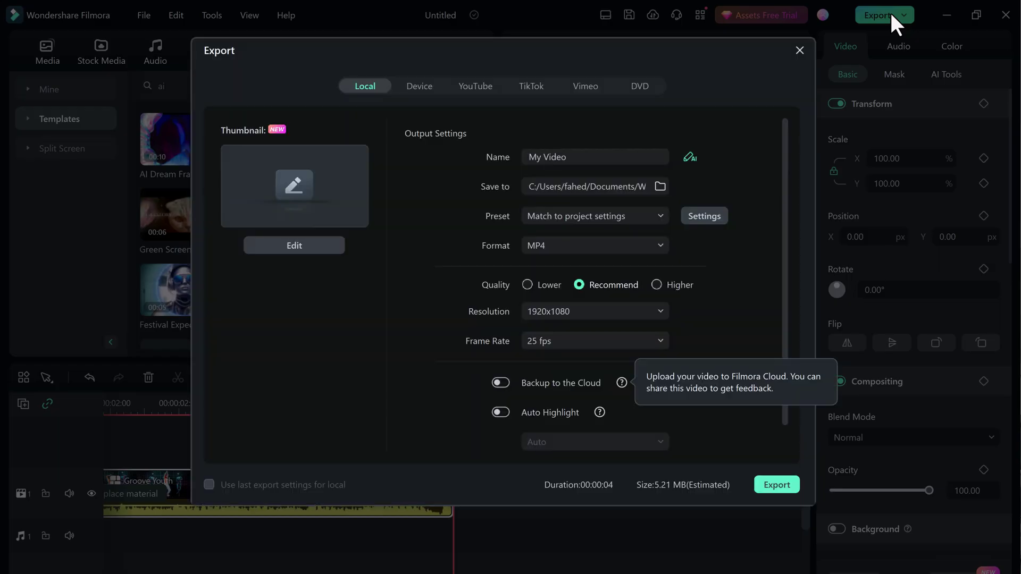
{"action": "left_click", "coordinate": [294, 245]}
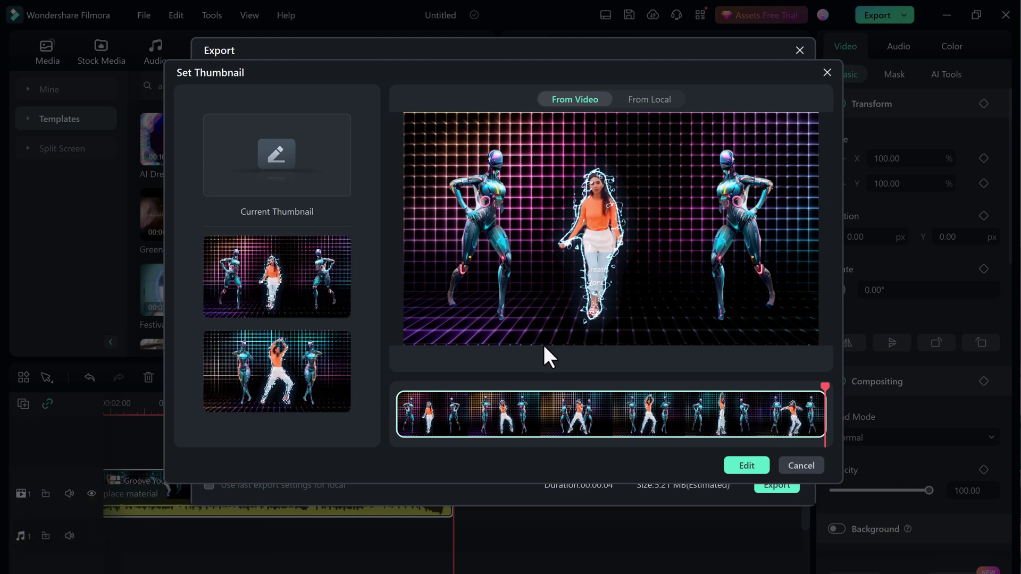
{"action": "left_click", "coordinate": [611, 400]}
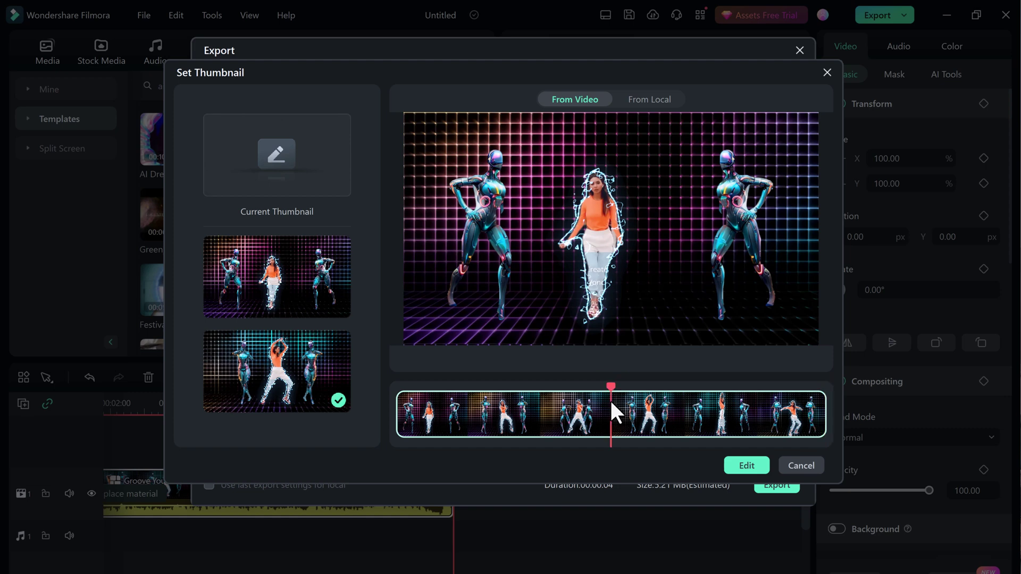
{"action": "left_click", "coordinate": [714, 395]}
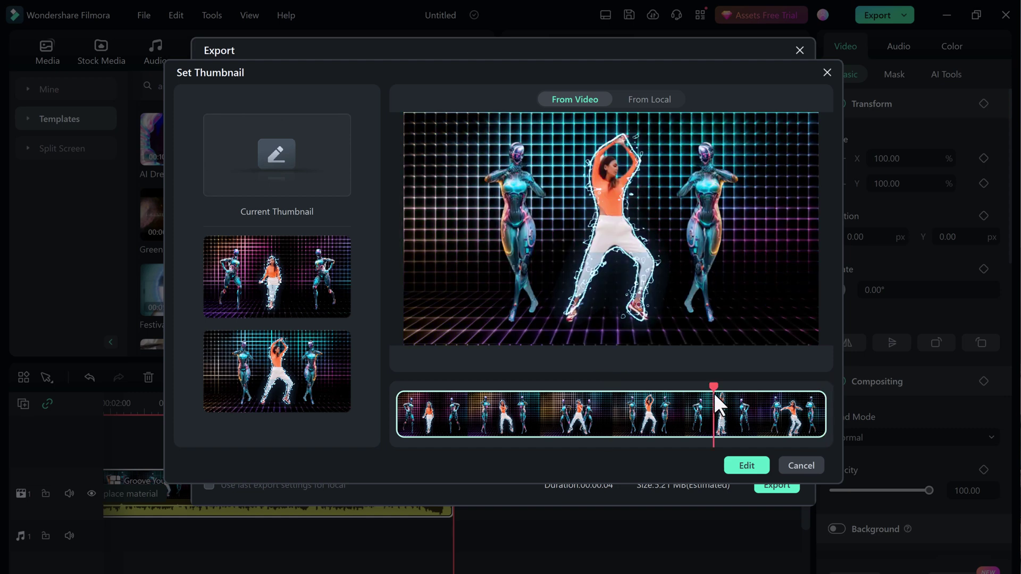
{"action": "left_click", "coordinate": [515, 393]}
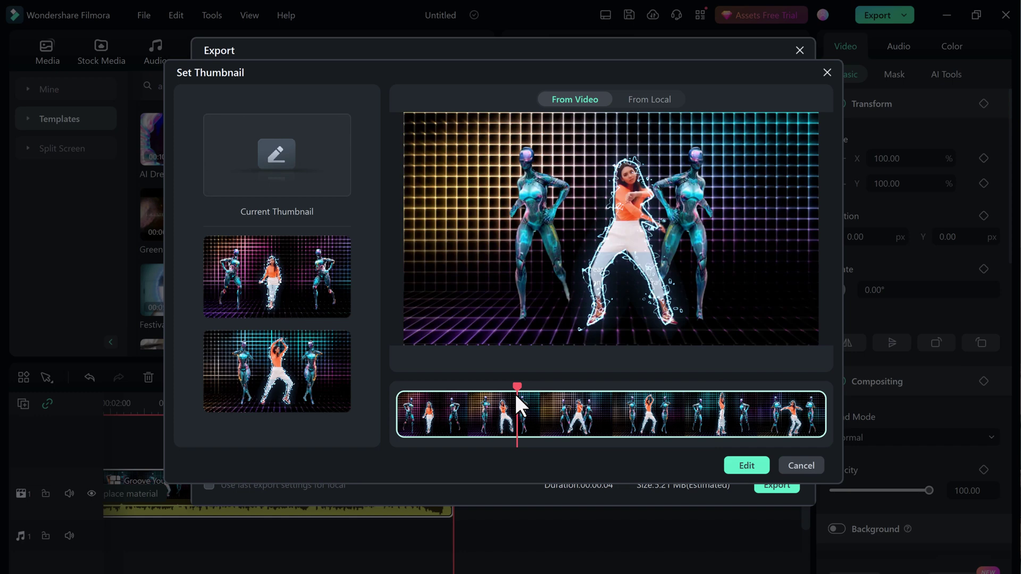
{"action": "left_click", "coordinate": [747, 465]}
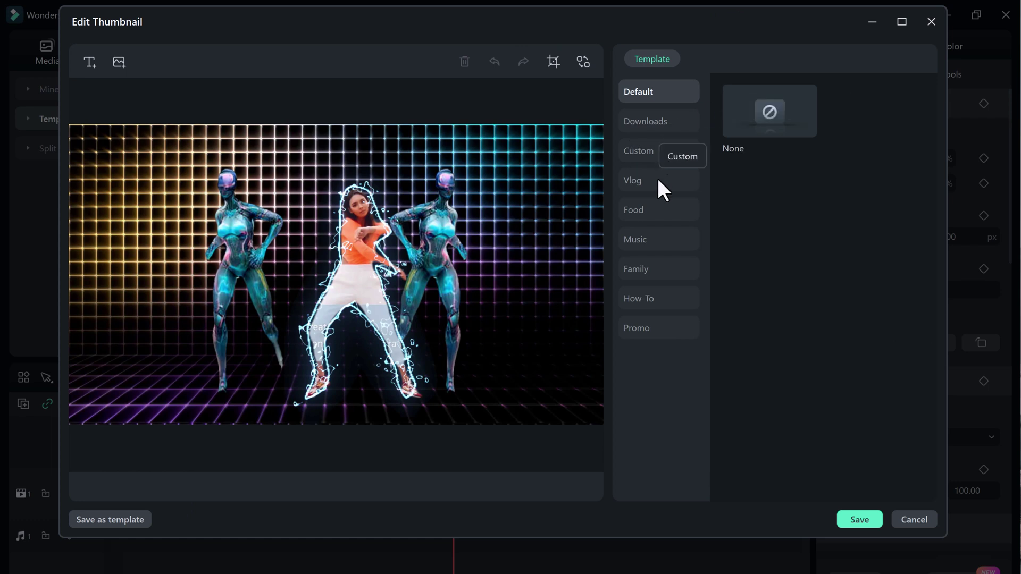
Step: Apply the Product Promo Ad thumbnail design and change its 'Coffee.' line to 'Party'
{"action": "left_click", "coordinate": [644, 245]}
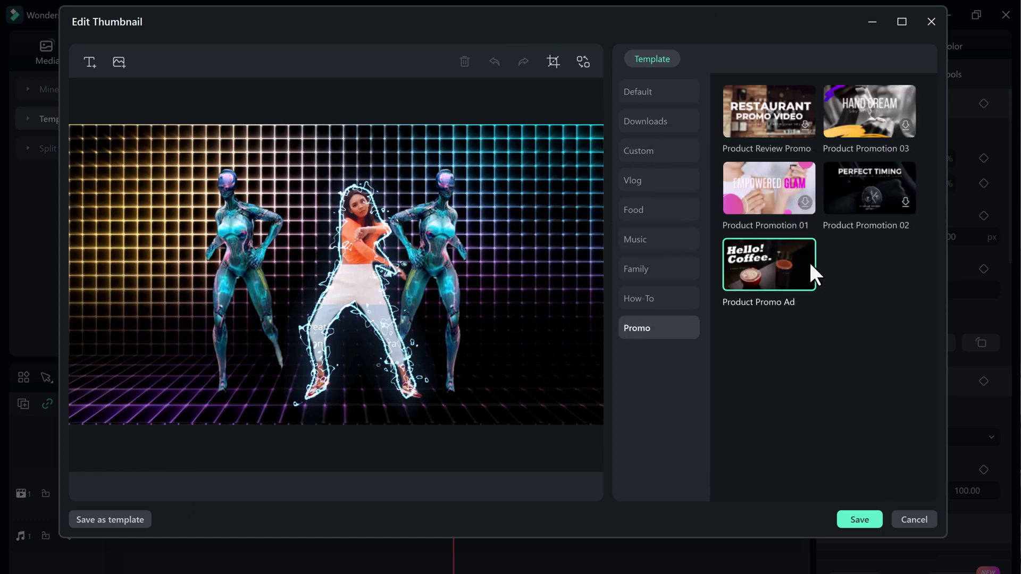
{"action": "left_click", "coordinate": [808, 260]}
{"action": "left_click", "coordinate": [272, 238]}
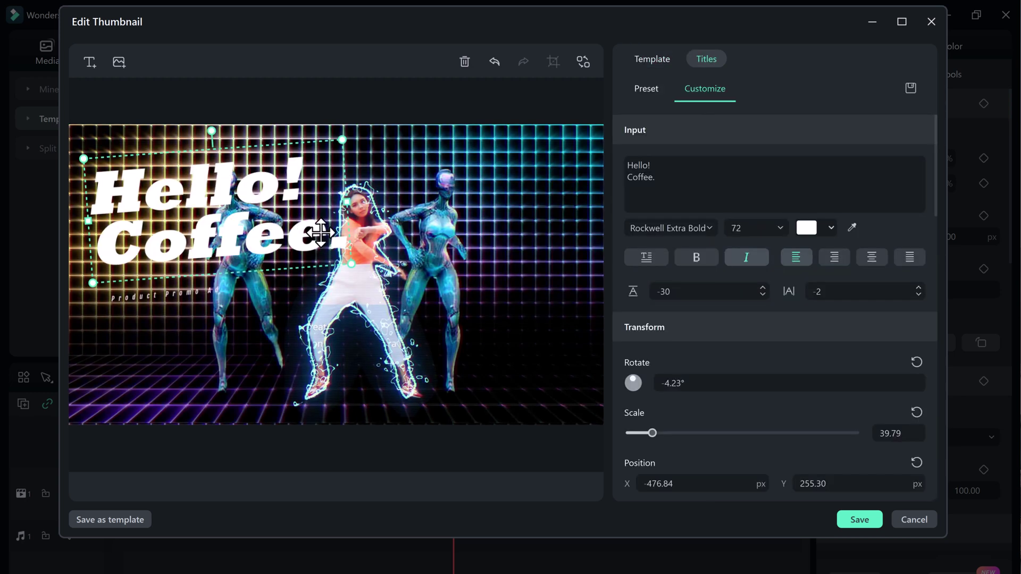
{"action": "double_click", "coordinate": [319, 234]}
{"action": "left_click", "coordinate": [654, 166]}
{"action": "left_click_drag", "start_coordinate": [656, 177], "coordinate": [628, 179]}
{"action": "type", "text": "Party"}
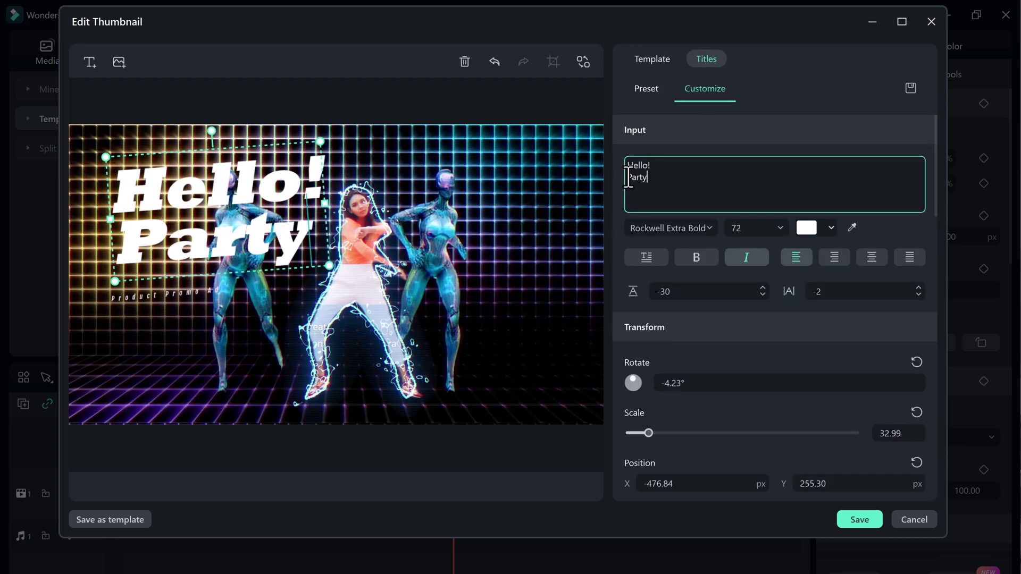
Step: Make the 'Hello! Party' title crimson and move it and the tagline to the lower right
{"action": "left_click", "coordinate": [831, 227]}
{"action": "left_click", "coordinate": [848, 278]}
{"action": "left_click_drag", "start_coordinate": [317, 237], "coordinate": [473, 317]}
{"action": "left_click", "coordinate": [160, 301]}
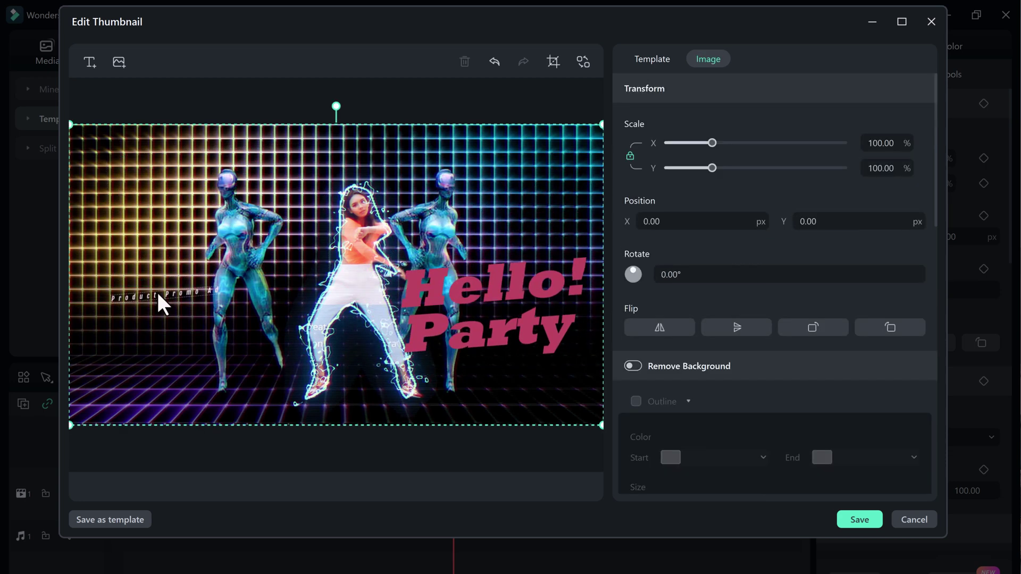
{"action": "left_click_drag", "start_coordinate": [159, 298], "coordinate": [492, 361]}
{"action": "left_click", "coordinate": [244, 290]}
{"action": "left_click", "coordinate": [858, 520]}
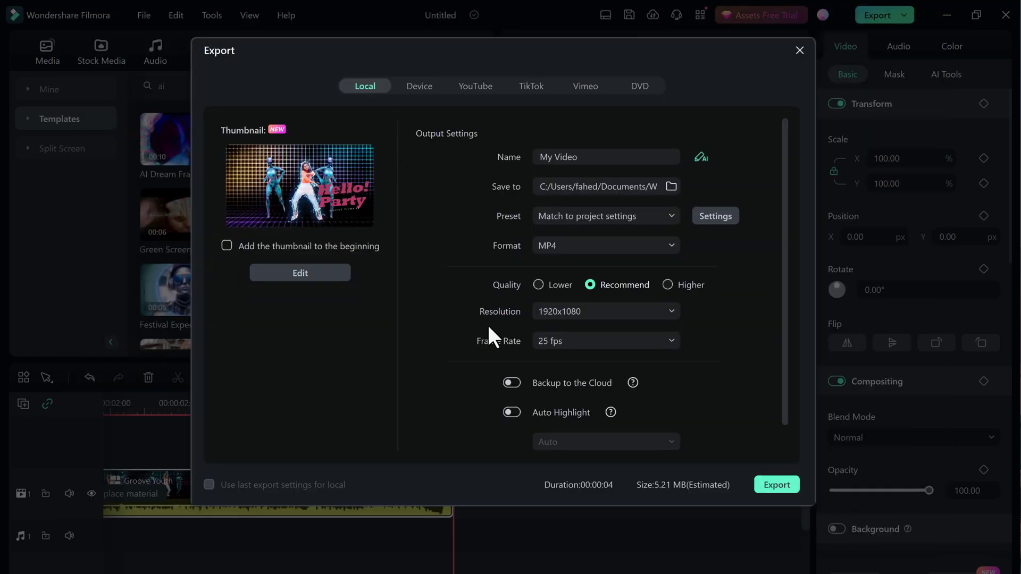